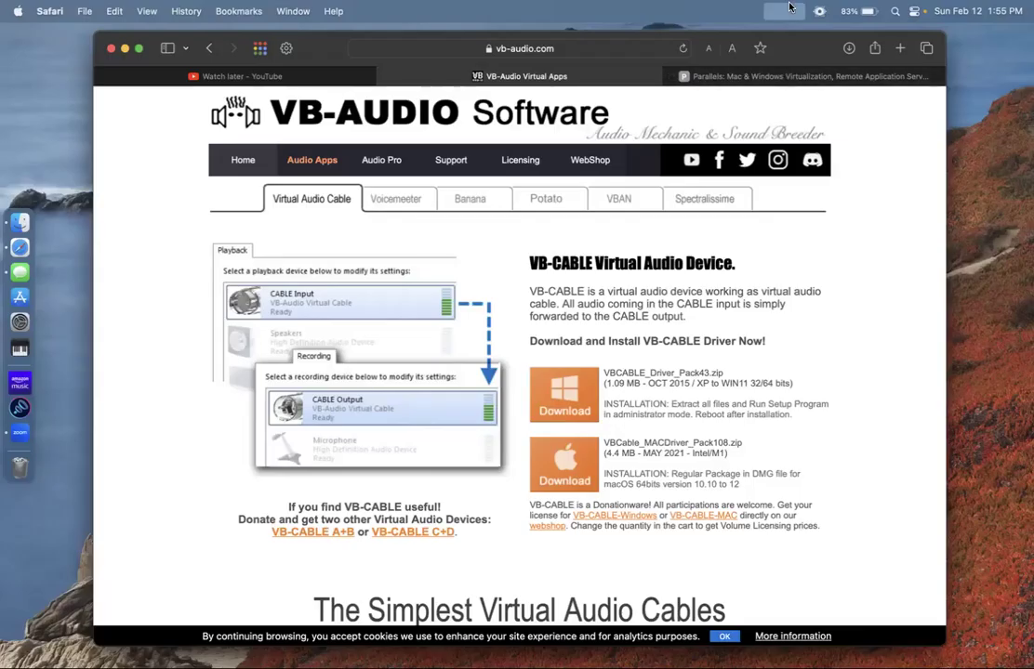
Step: Review the VB-CABLE Mac driver download on the page and check the browser's list of downloaded files
click(790, 7)
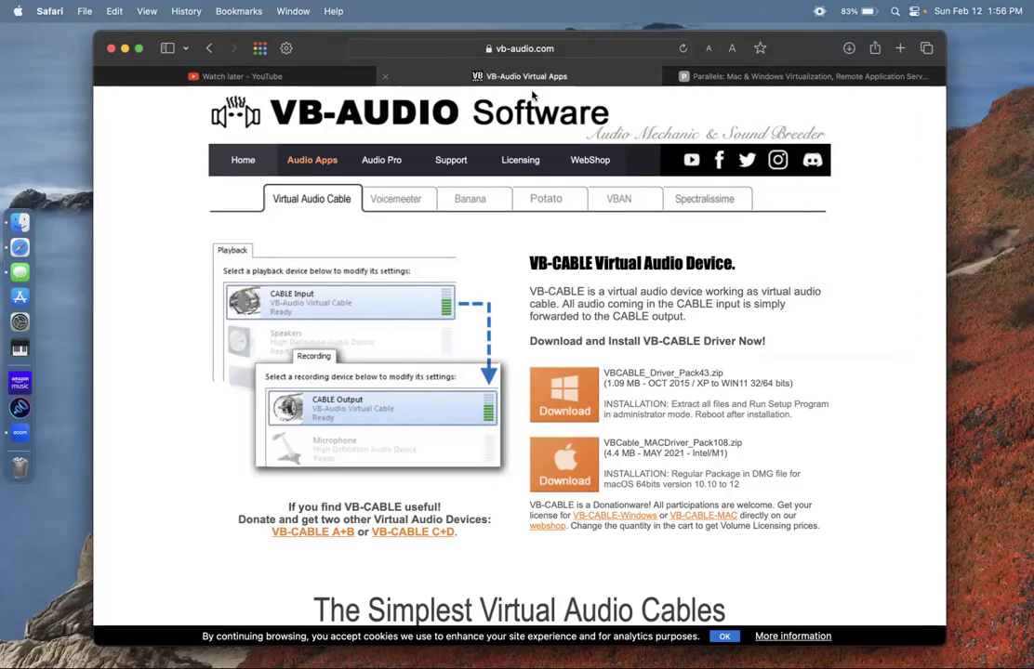
scroll(555, 415, down, 2)
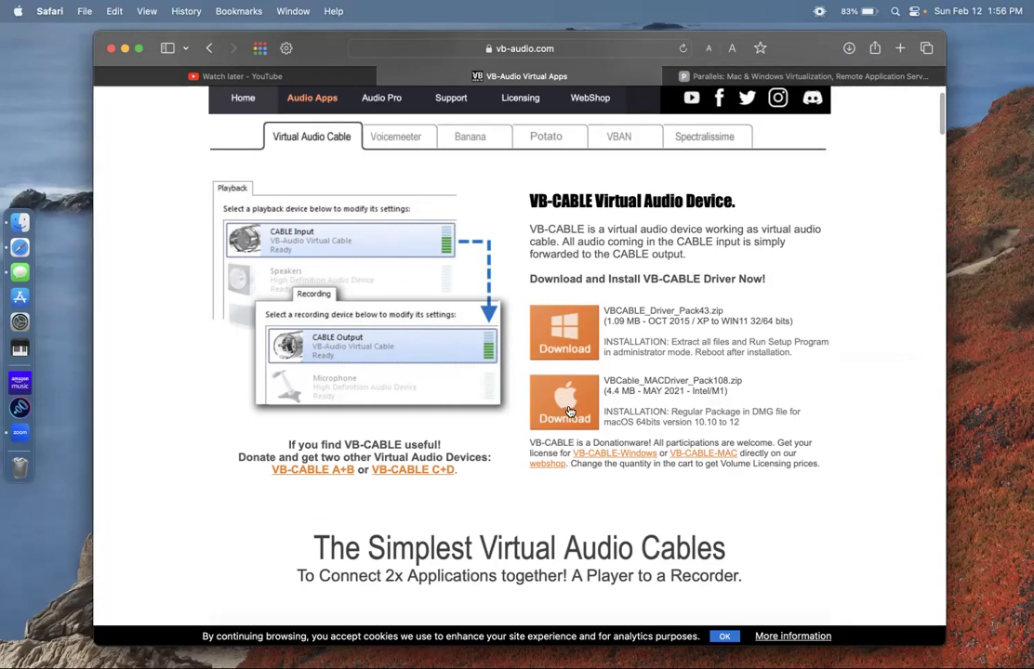
click(849, 48)
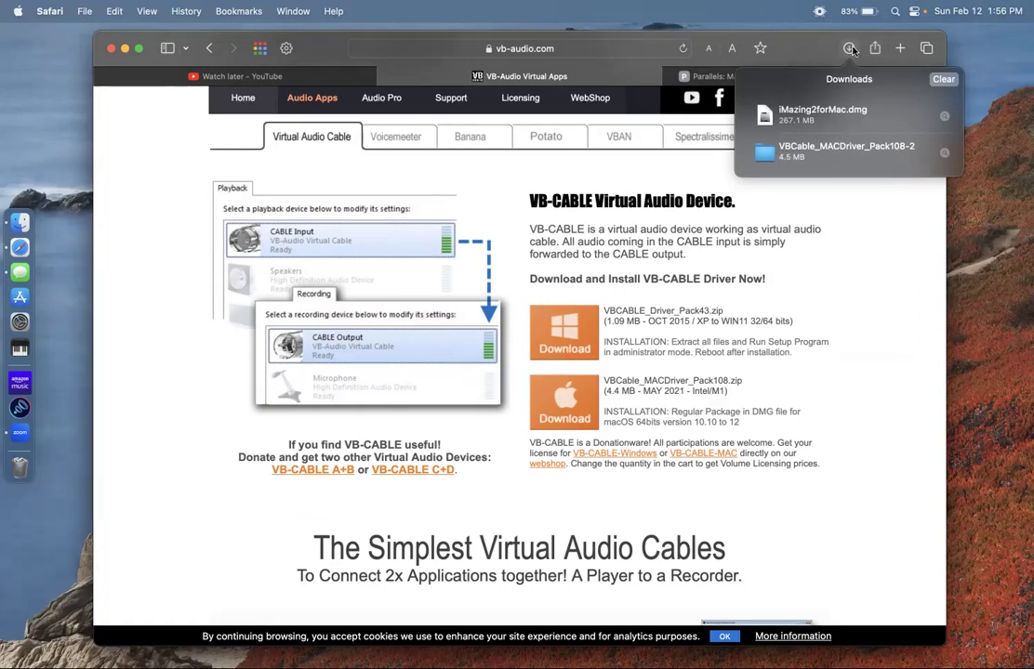
click(850, 48)
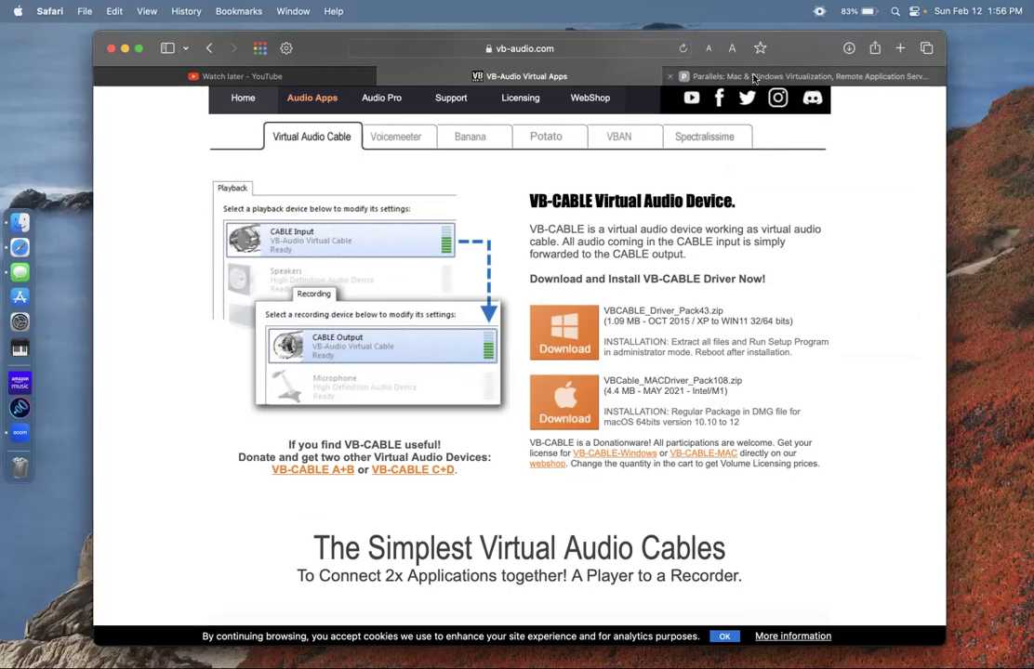
Step: View the Parallels Desktop for Mac page with its free trial offer and minimize the browser window
click(776, 82)
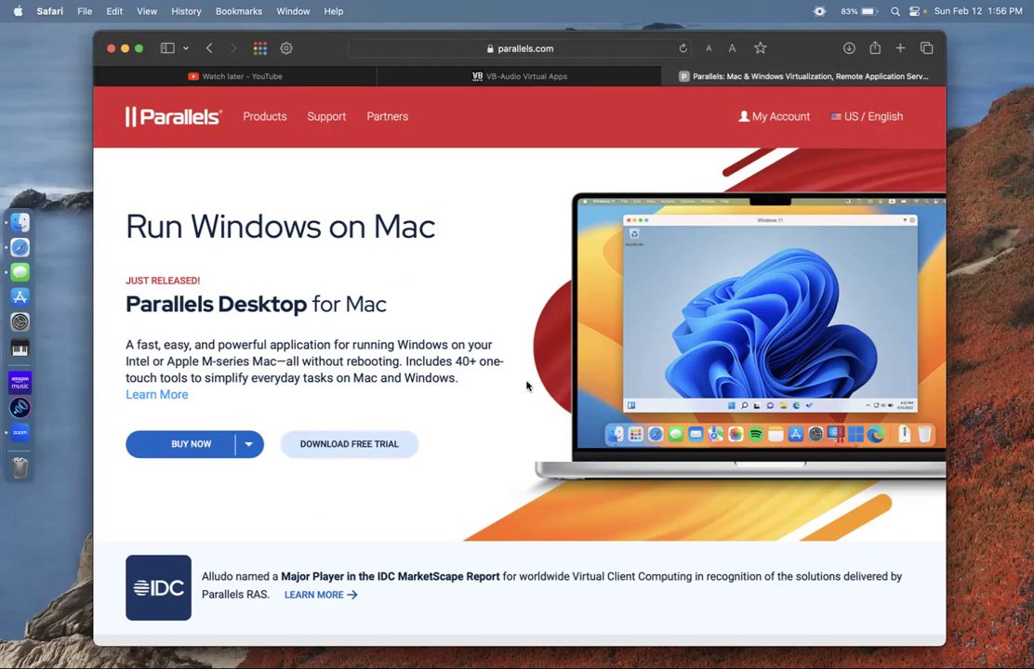
click(372, 454)
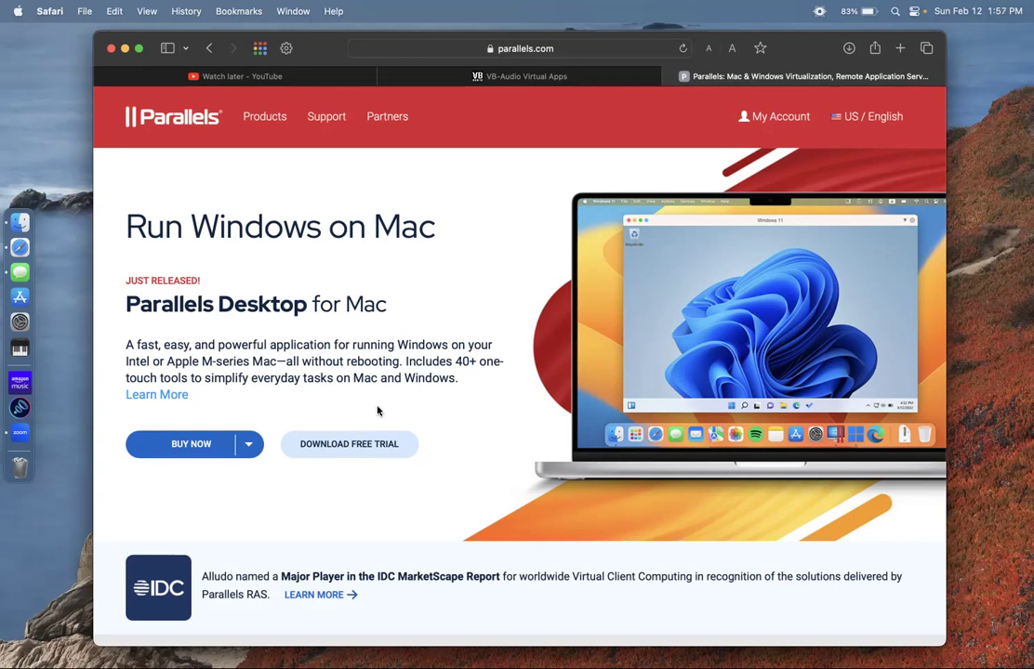
click(124, 47)
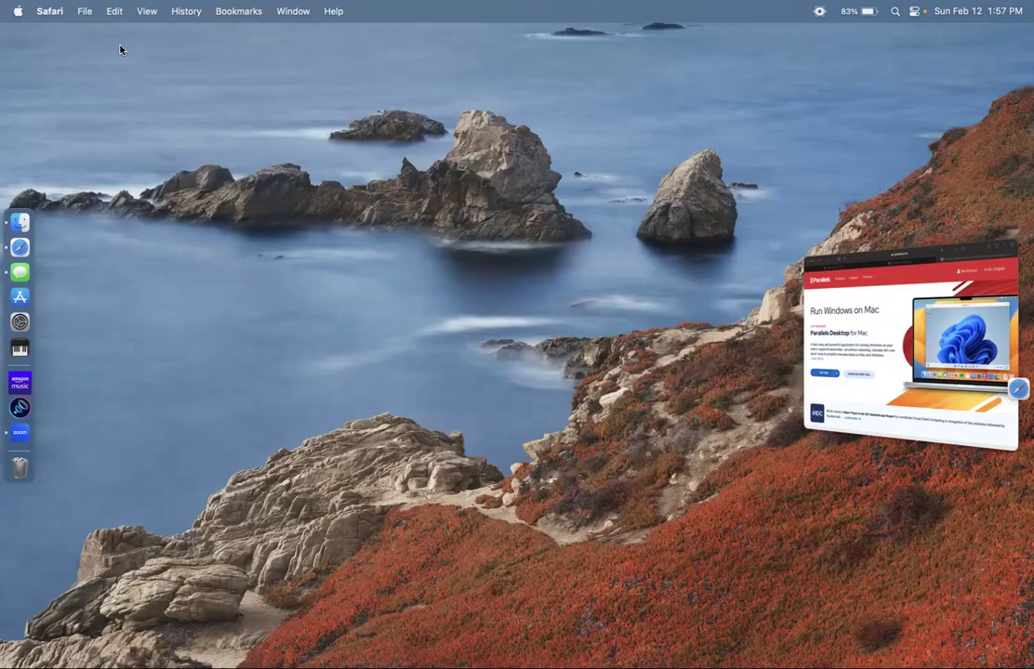
Step: Launch Parallels Desktop from the Mac's installed applications and continue the trial to reach the Windows 11 desktop
click(363, 275)
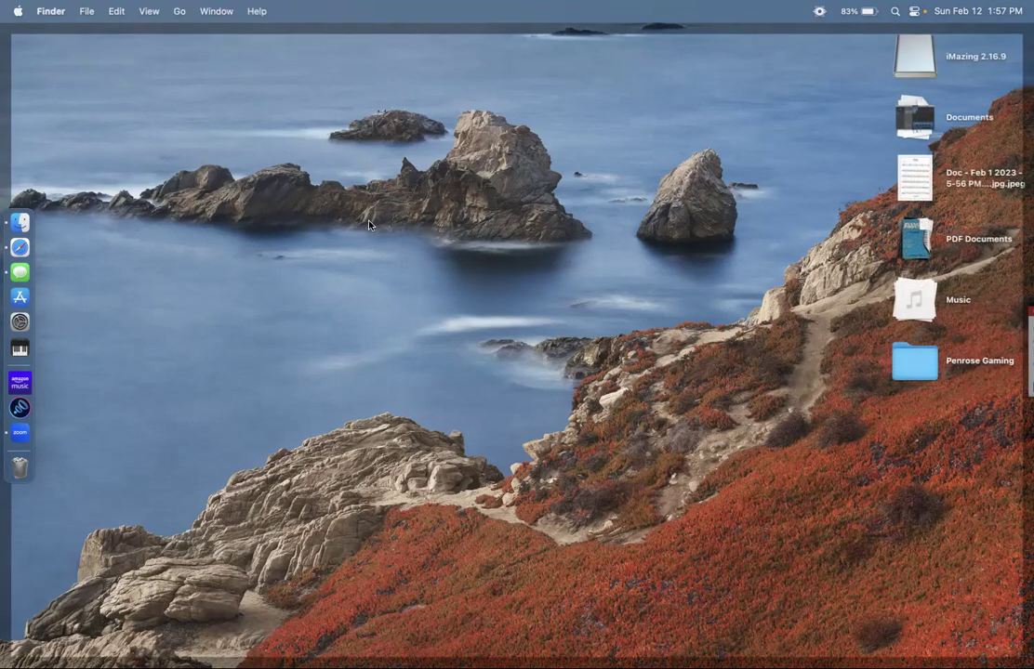
key(F4)
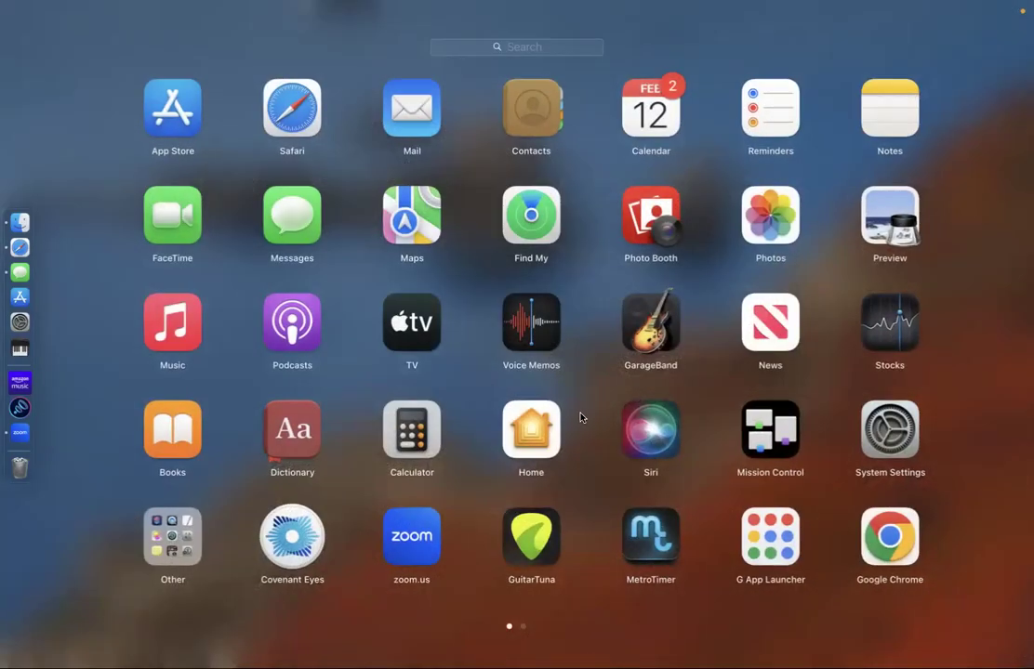
scroll(580, 417, right, 3)
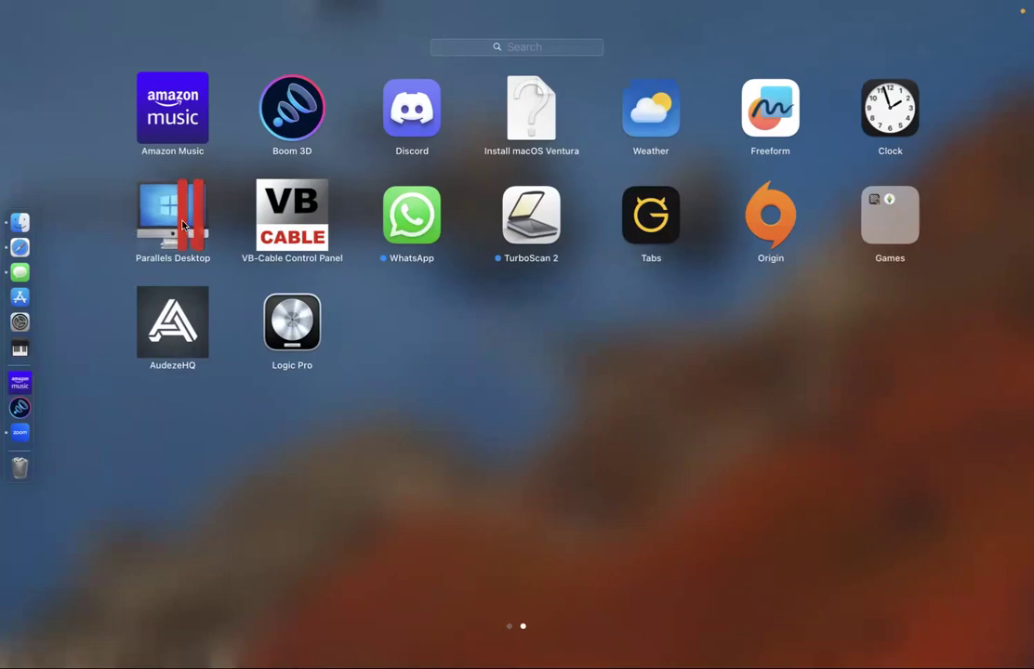
click(178, 219)
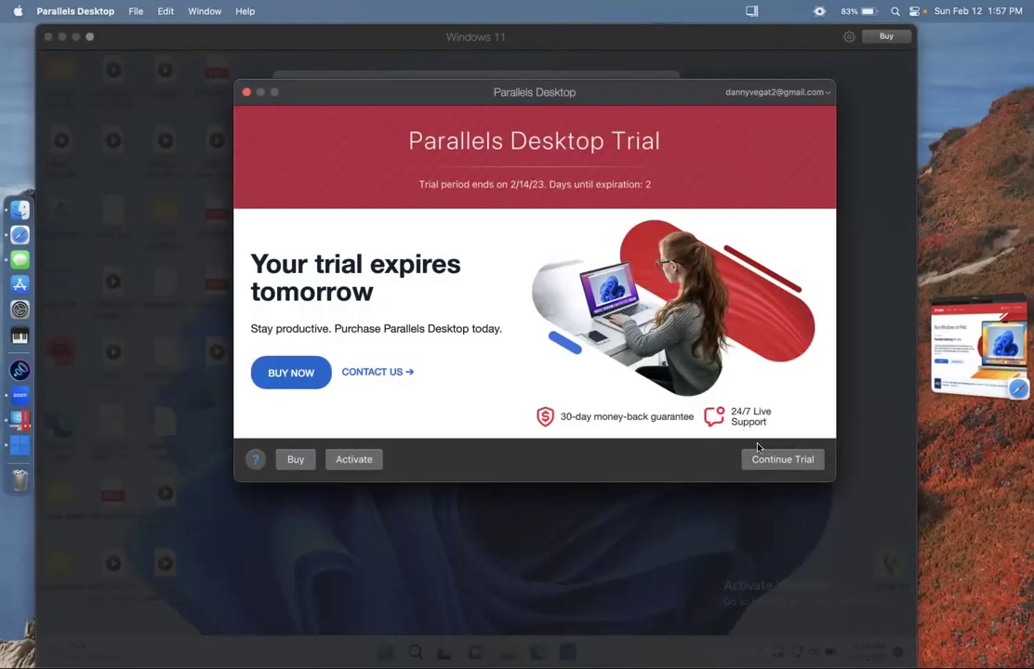
click(776, 464)
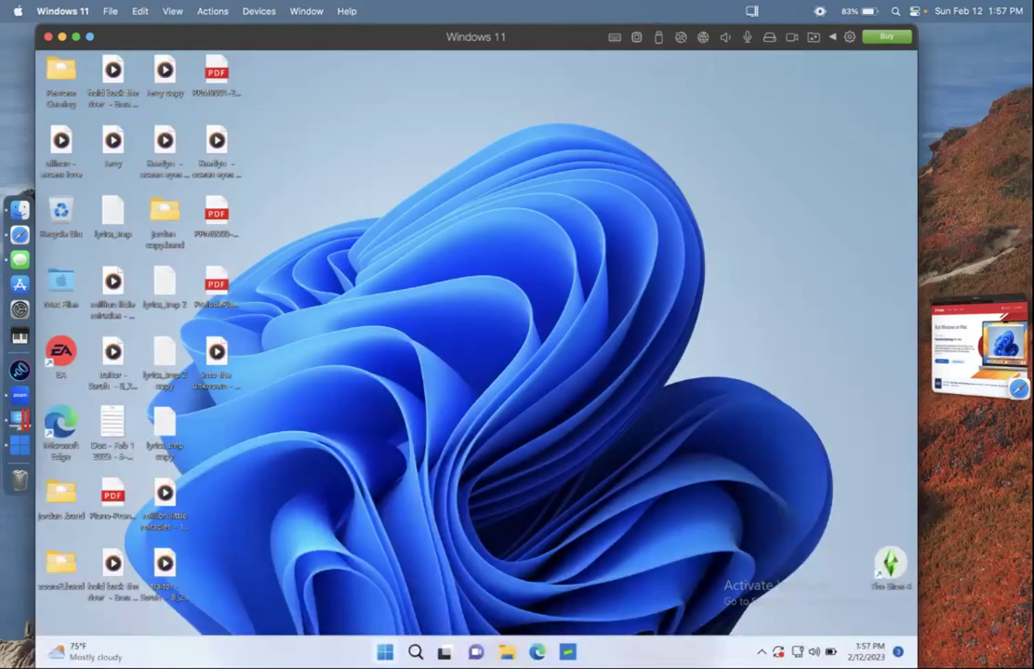
Step: Open the Xbox Game Bar in Windows 11 and examine the Xbox Social friends list
key(super)
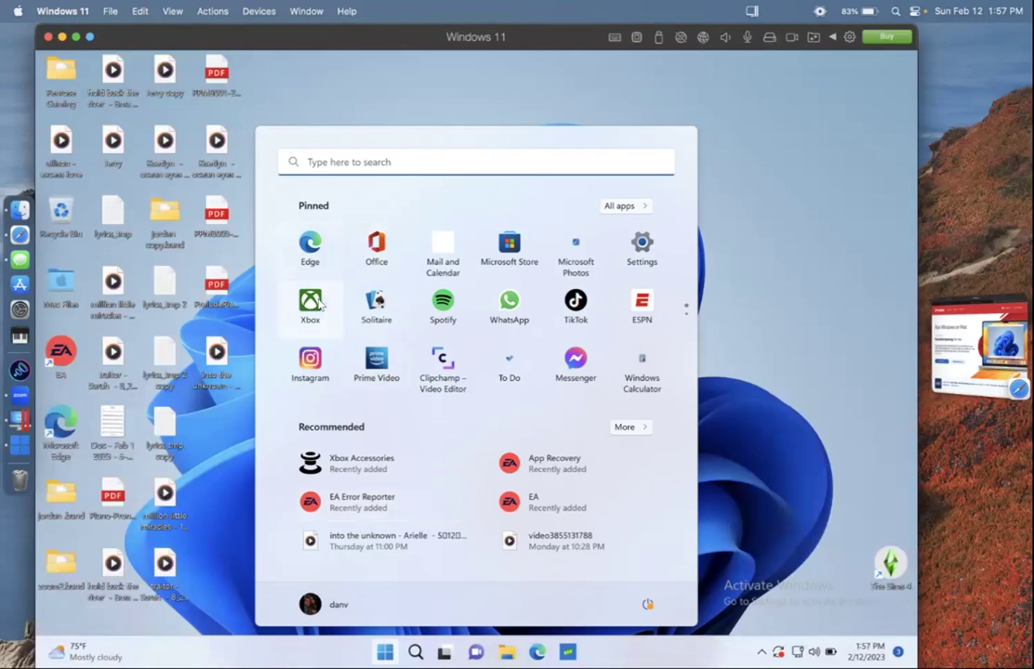
click(810, 308)
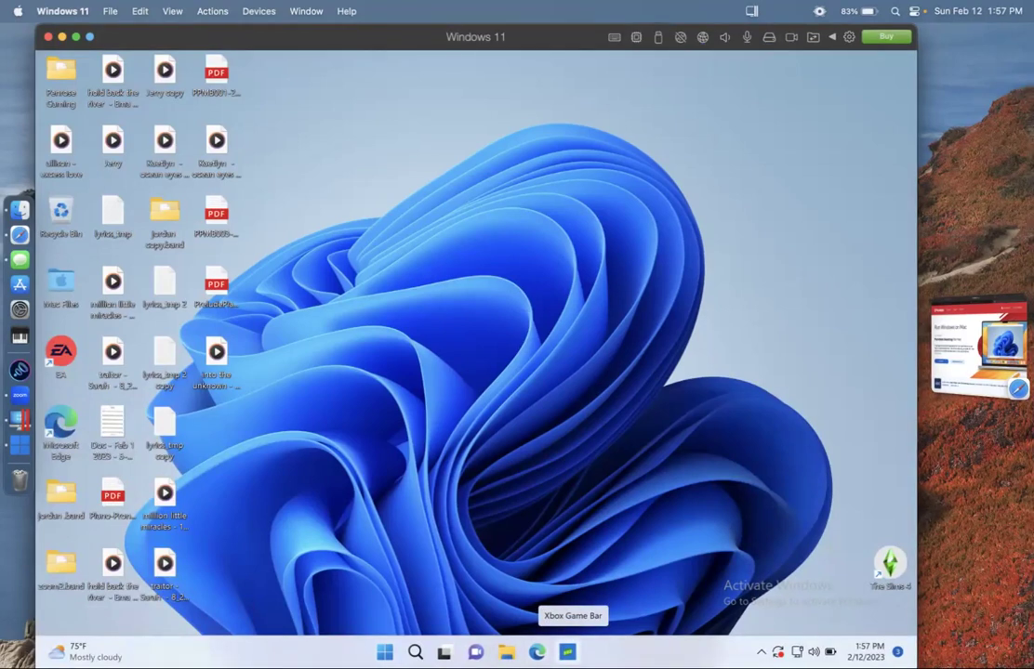
click(567, 652)
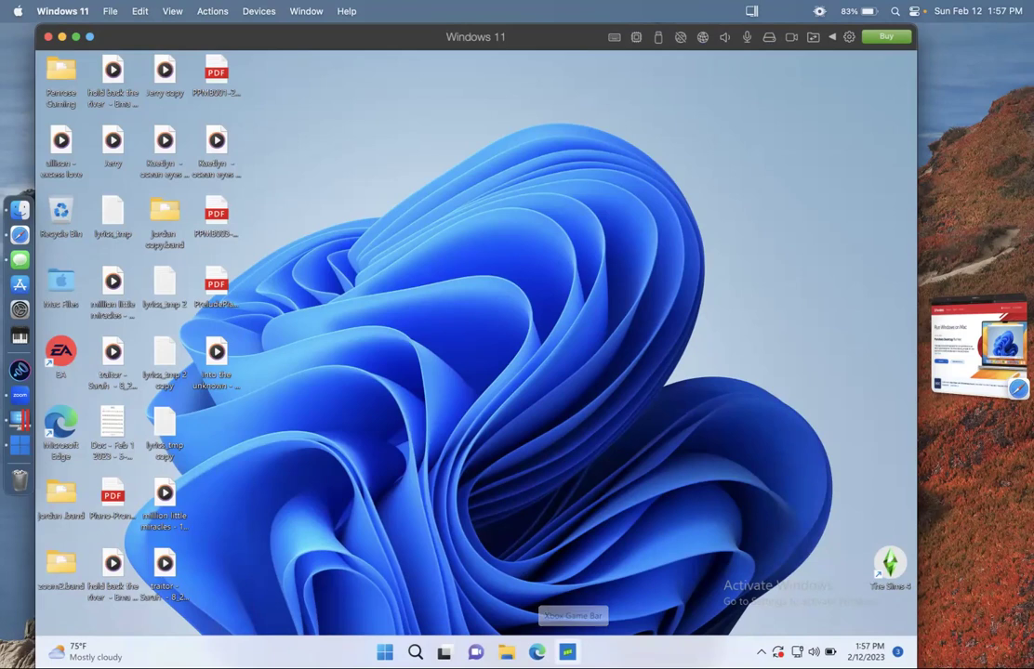
click(507, 92)
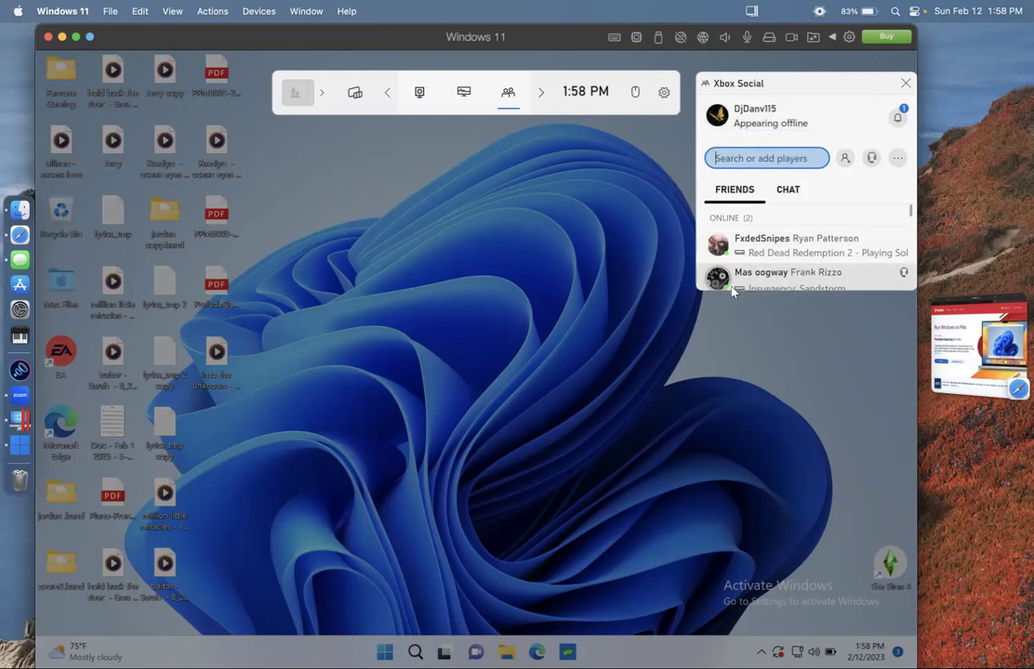
click(574, 377)
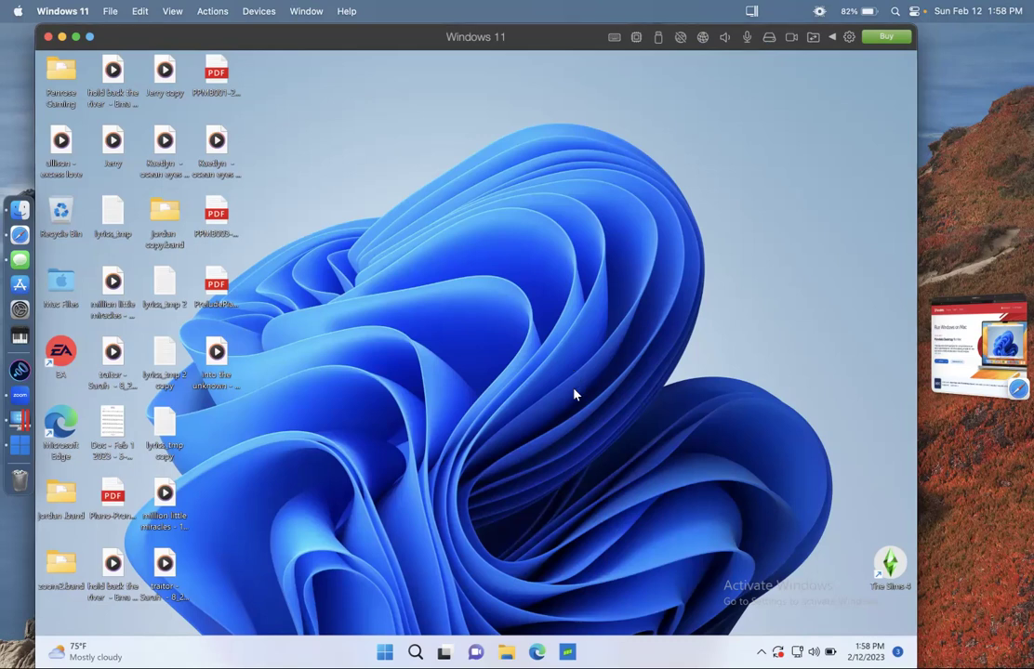
Step: Reopen the Xbox Game Bar, accept the party invitation in Xbox Social and close the overlay
key(super+g)
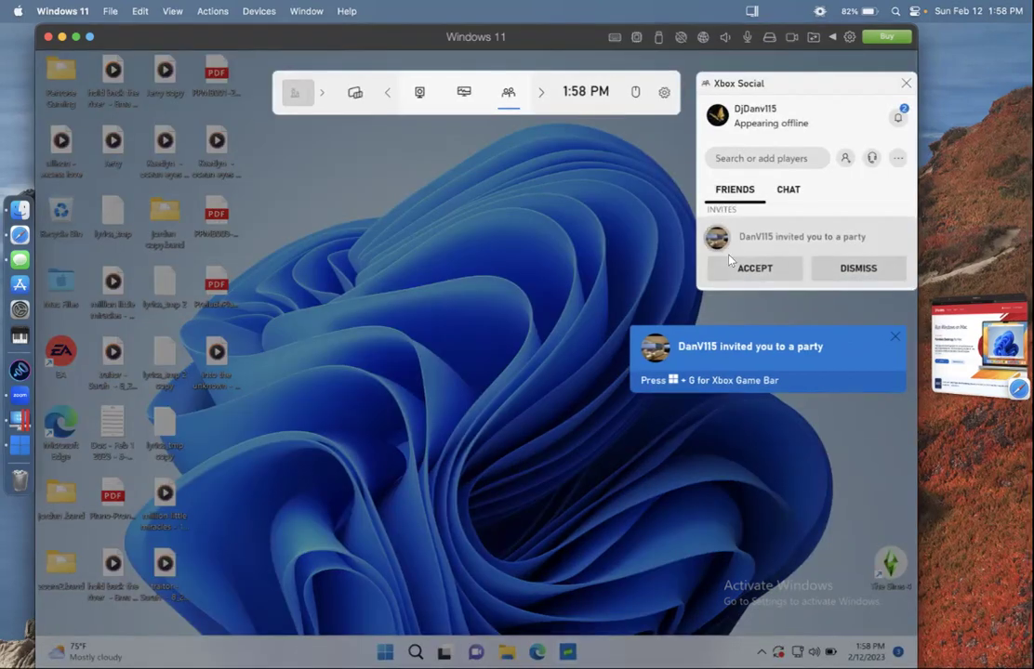
click(761, 275)
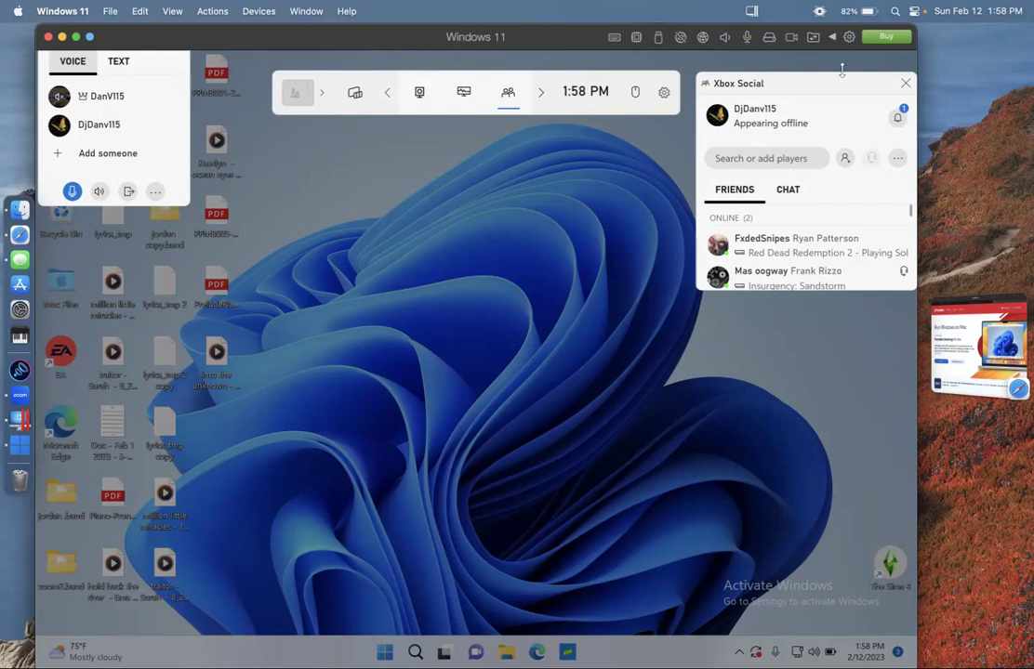
click(905, 83)
click(739, 138)
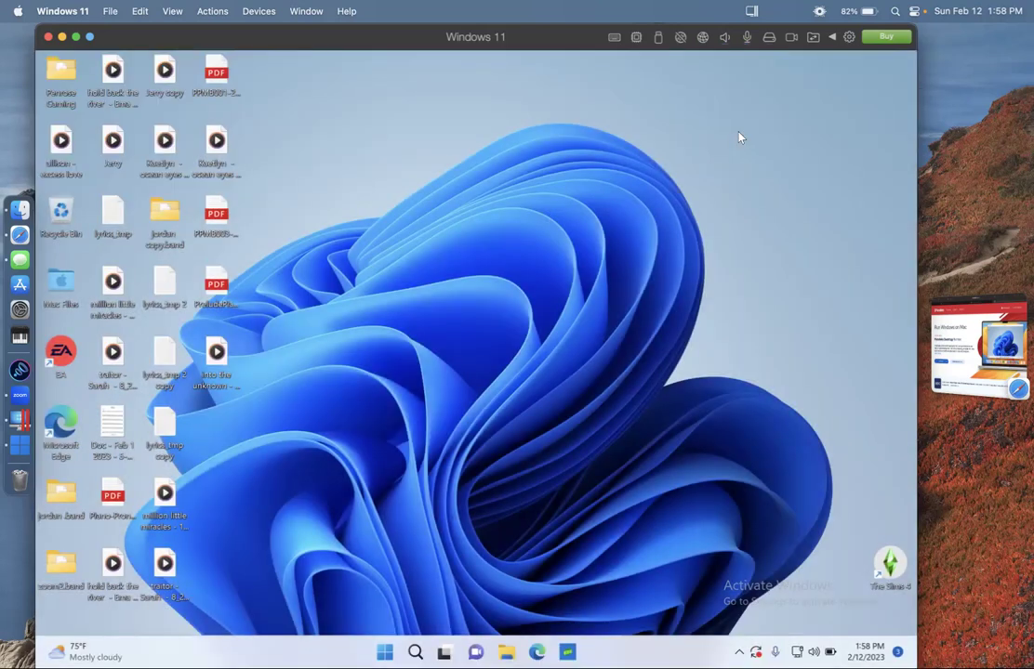
Step: Set both the microphone and the sound output of the Windows 11 virtual machine to VB-Cable
click(749, 39)
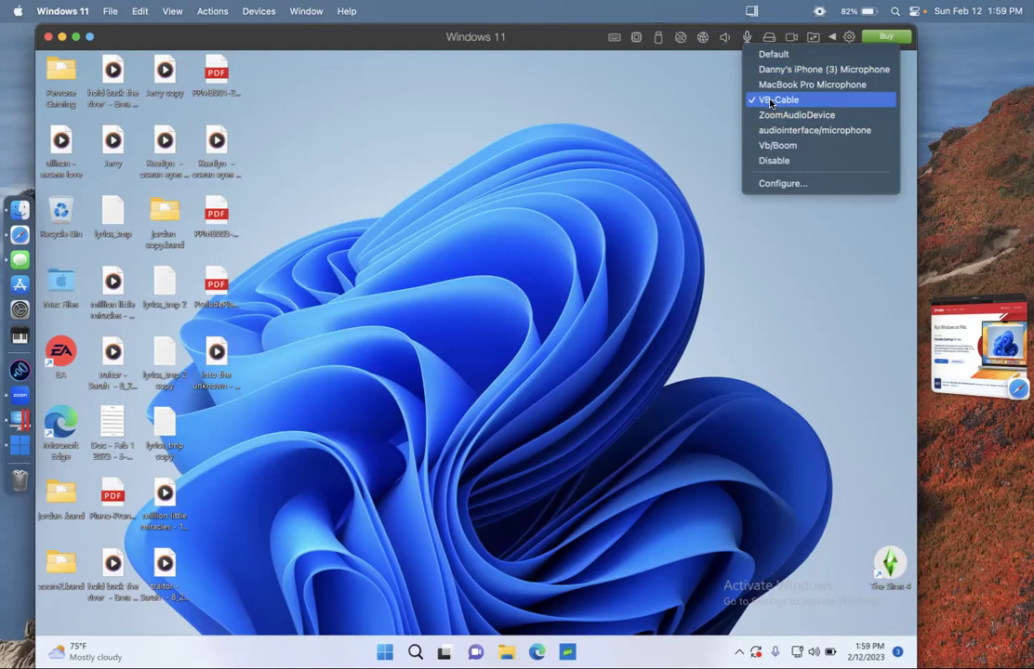
click(732, 34)
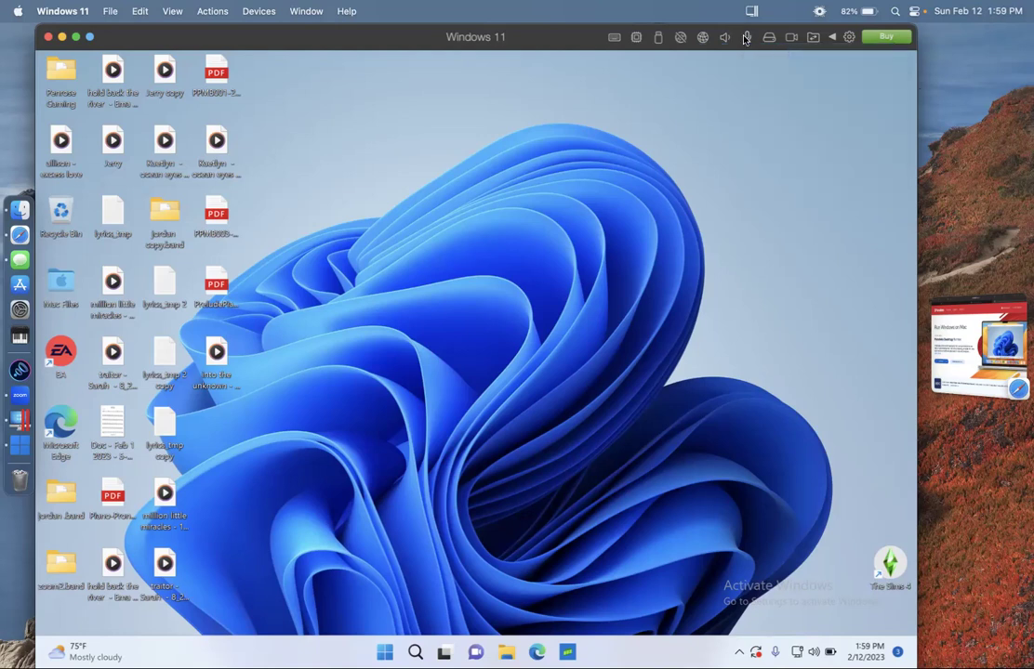
click(747, 37)
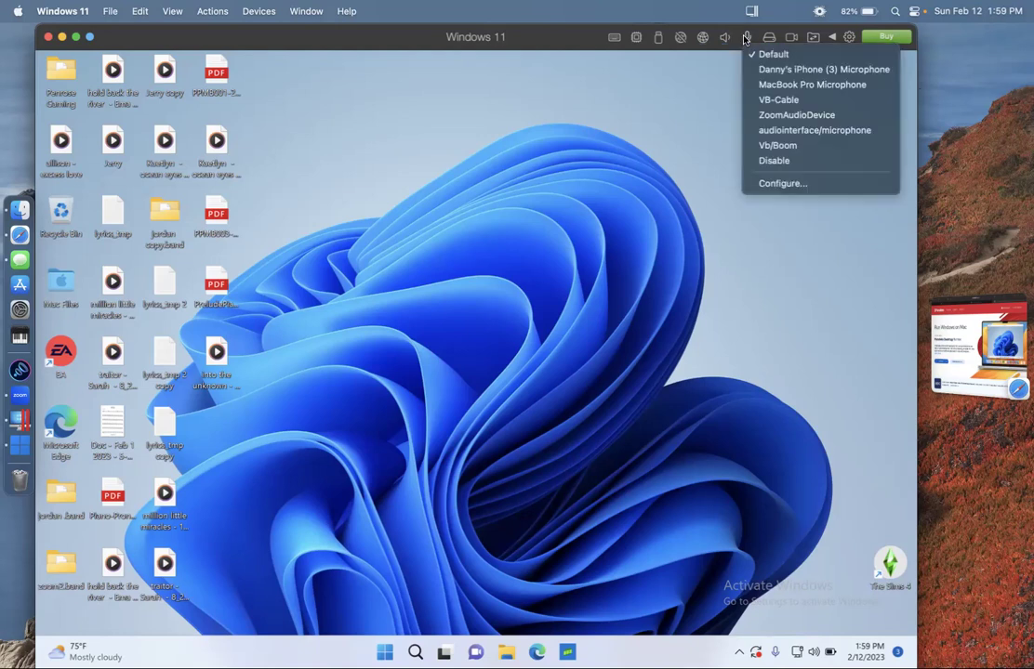
click(764, 100)
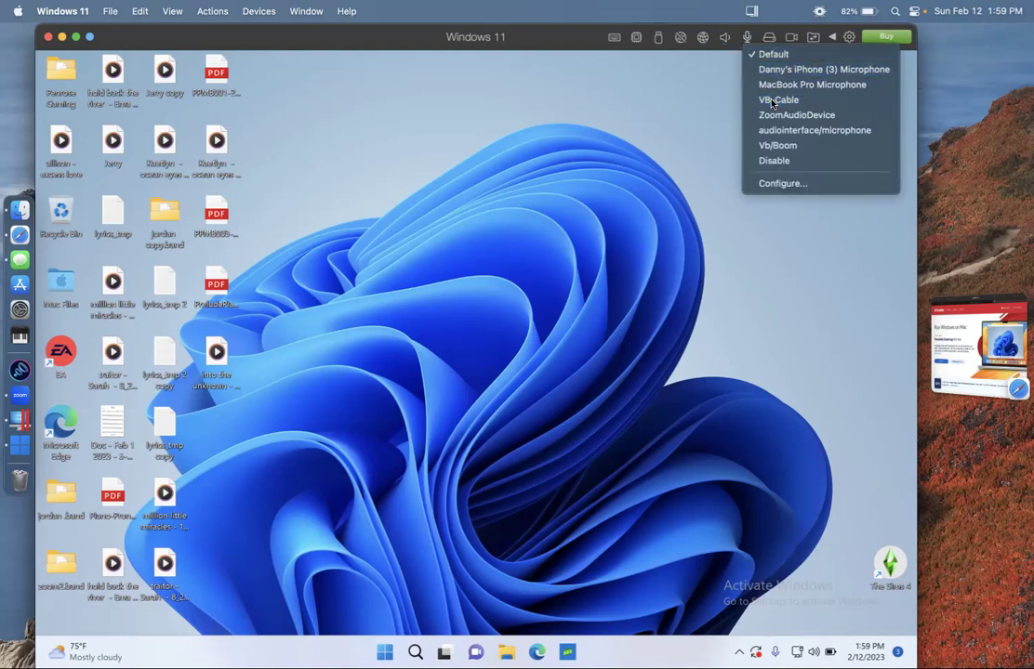
click(724, 38)
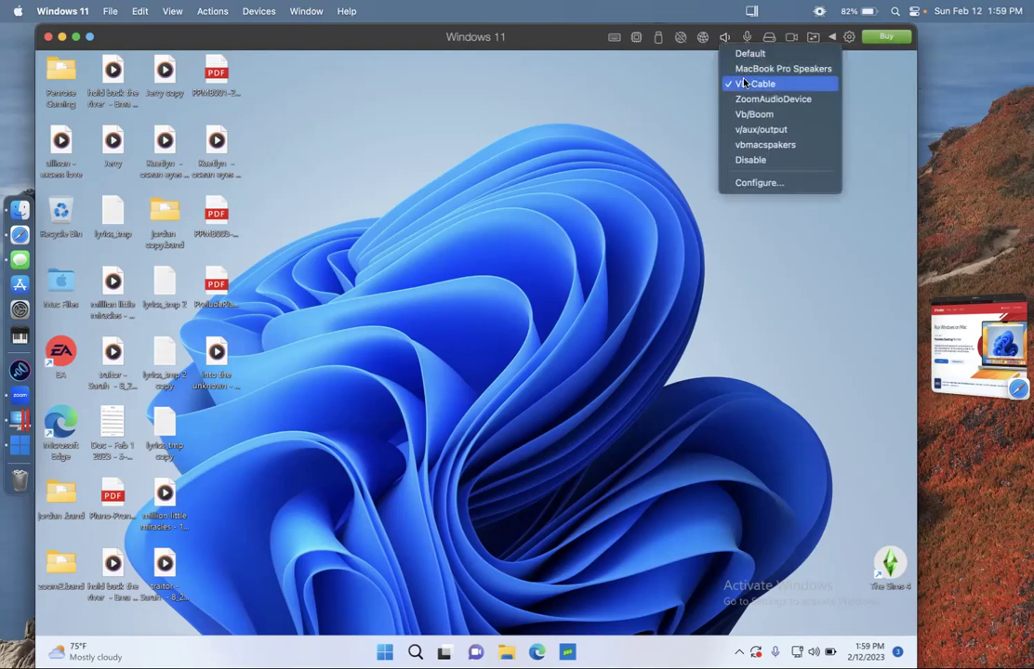
click(741, 83)
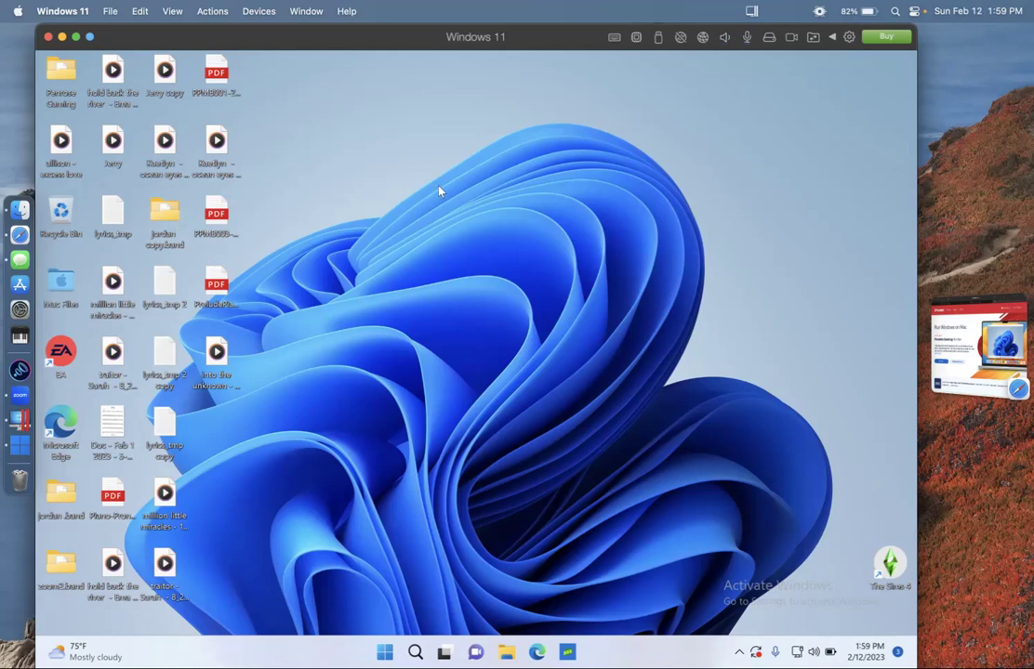
Step: Check the Mac's quick settings and verify the virtual machine's microphone and sound output selections against VB-Cable
click(913, 12)
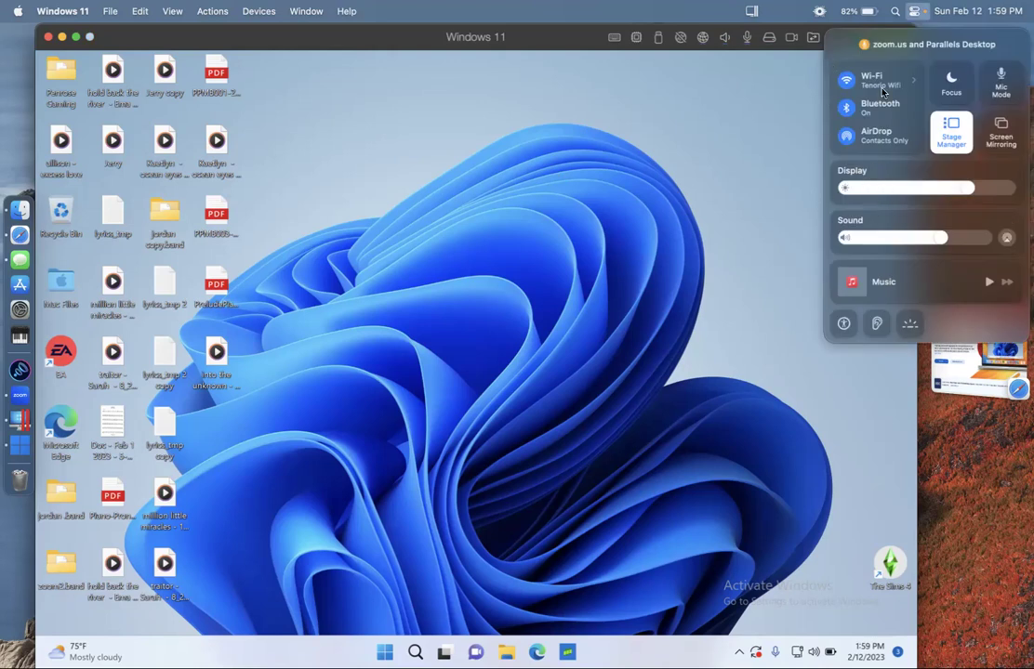
click(922, 13)
click(748, 40)
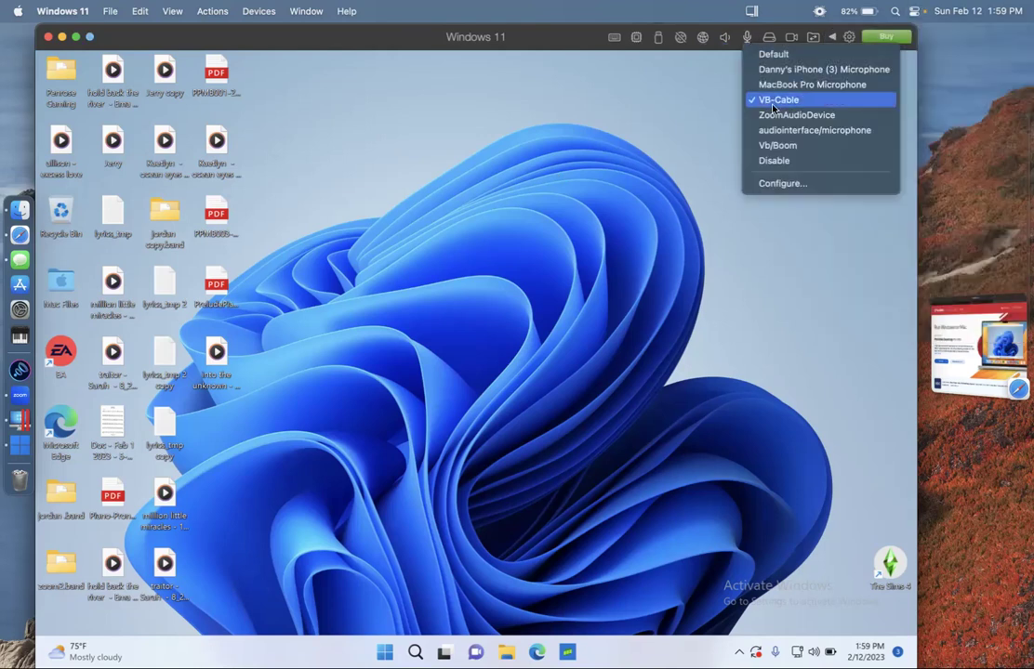
click(779, 100)
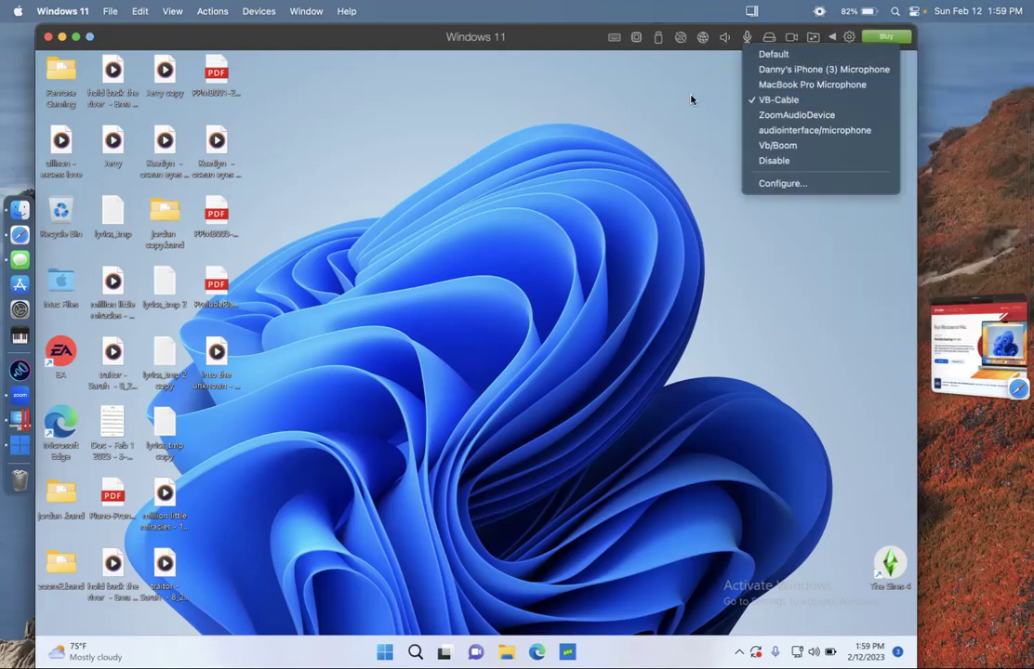
click(726, 38)
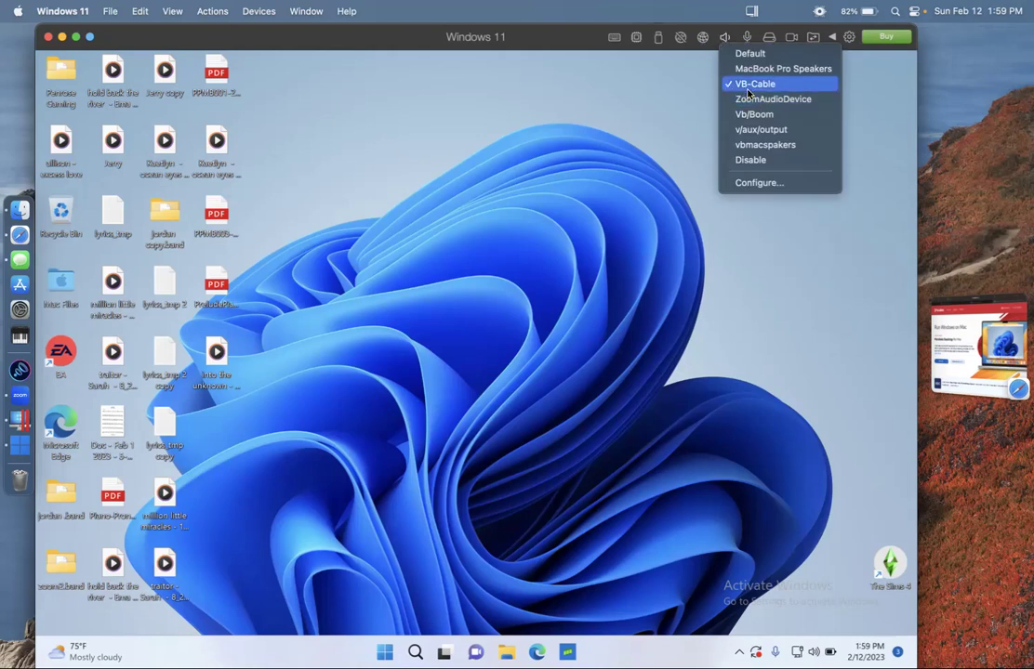
click(618, 115)
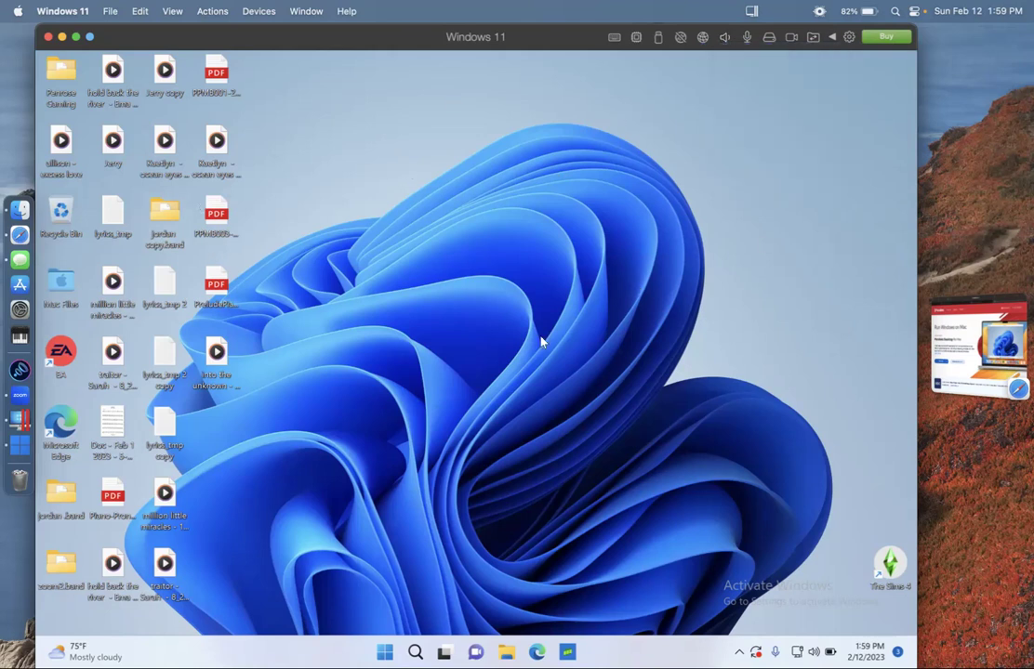
Step: Test the volume controls by raising the volume, muting the sound and raising the volume again
key(XF86AudioRaiseVolume)
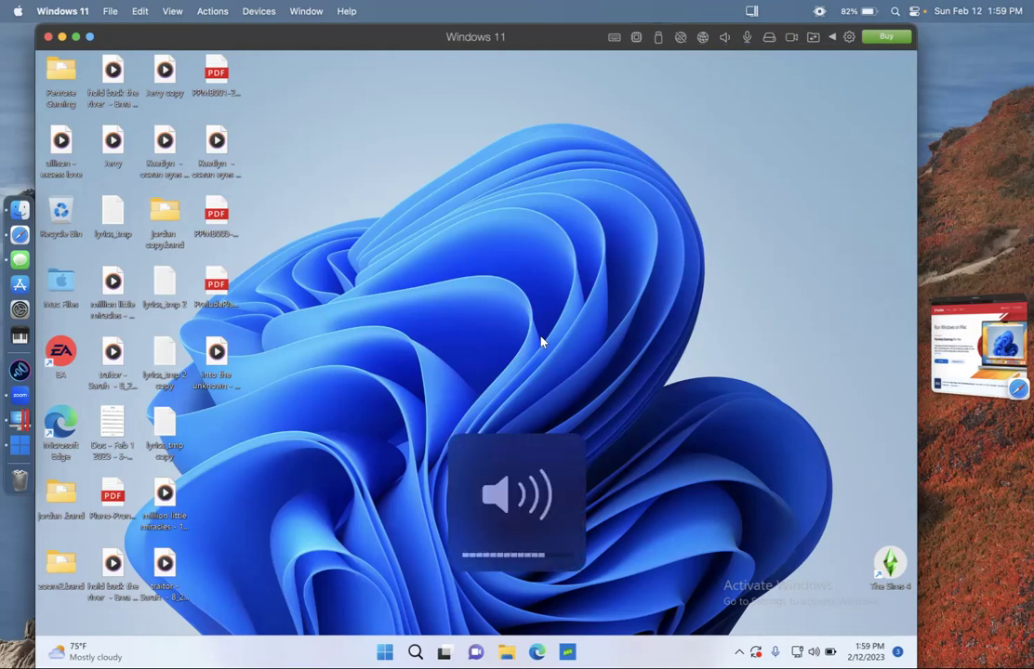
key(XF86AudioMute)
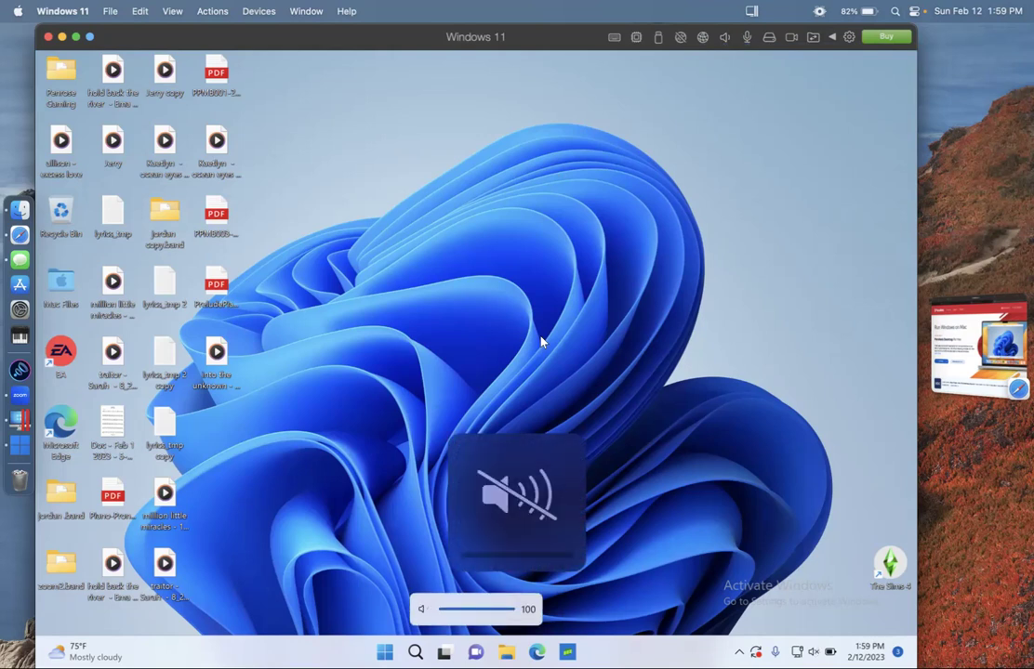
key(XF86AudioRaiseVolume)
key(XF86AudioRaiseVolume)
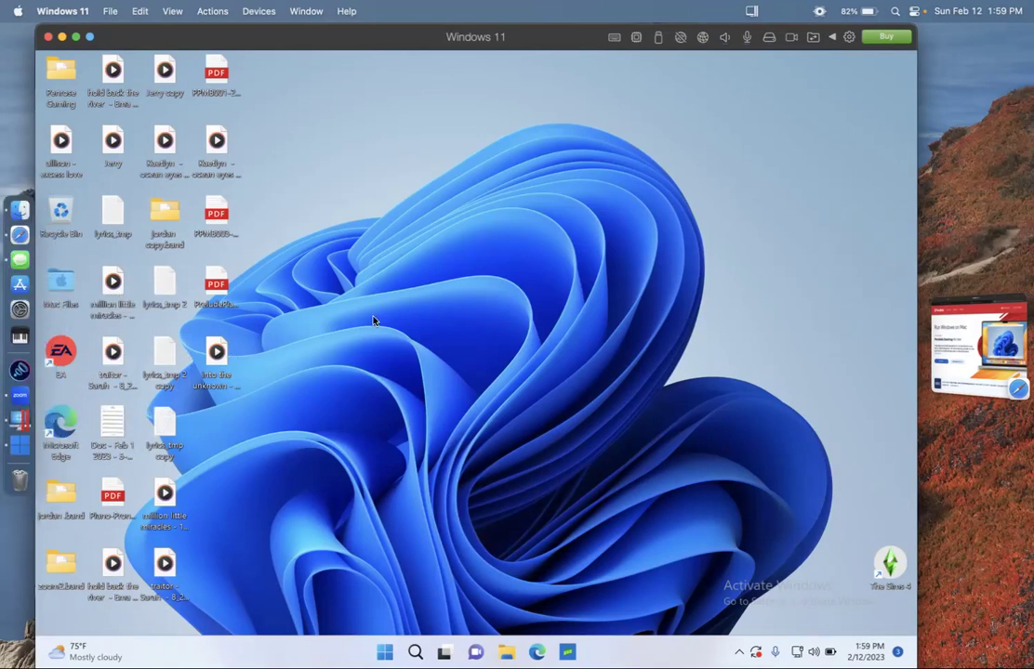
Step: Open Amazon Music, repeat the recent "bob marley" search, and briefly play and pause the song "Is This Love"
key(F4)
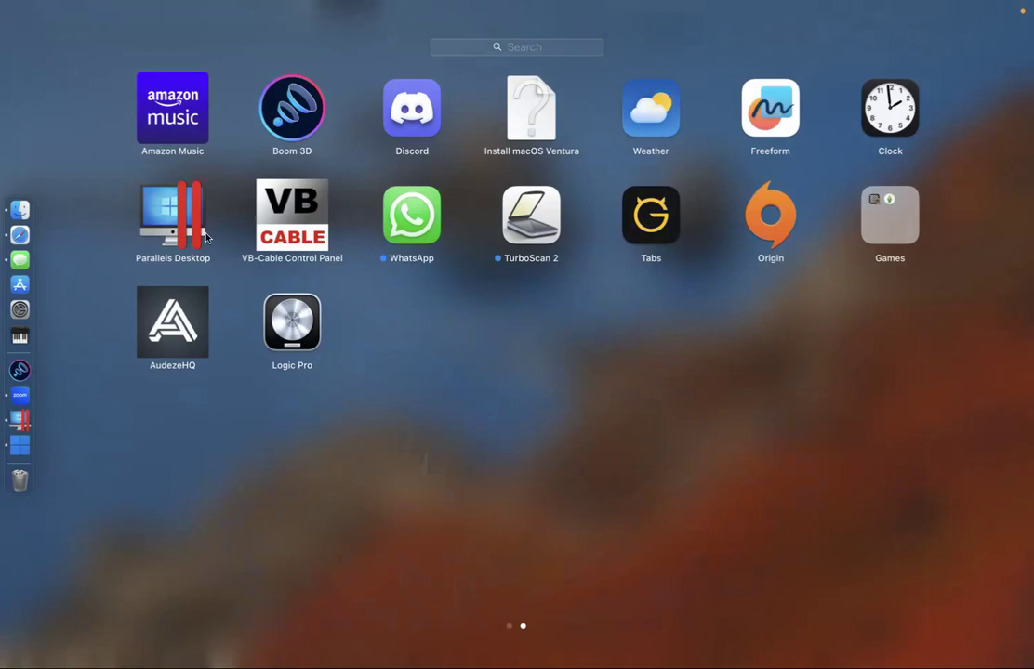
click(167, 121)
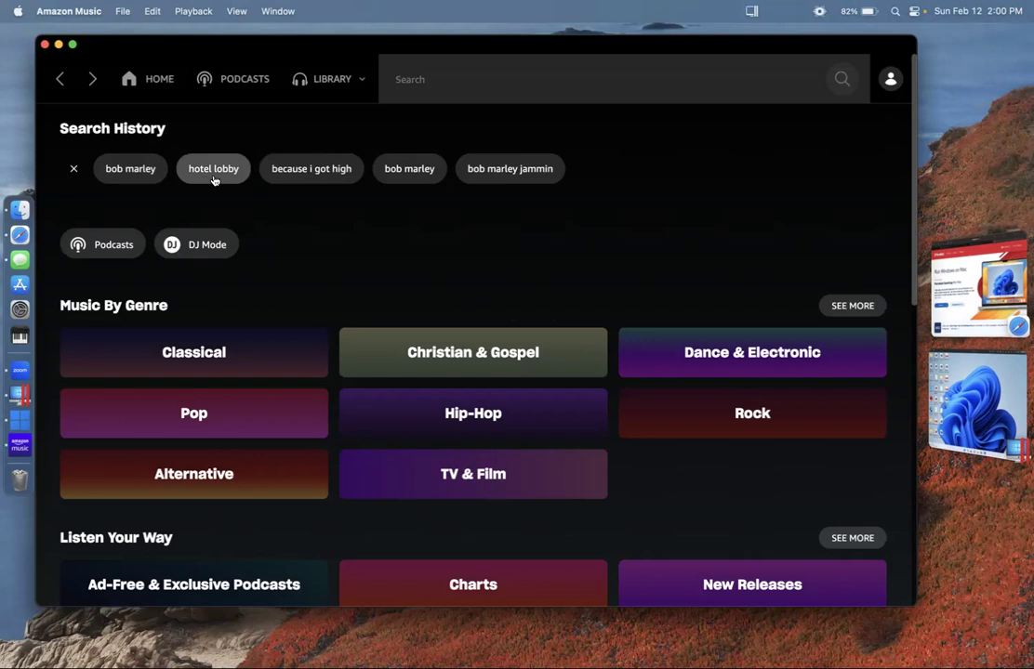
click(128, 175)
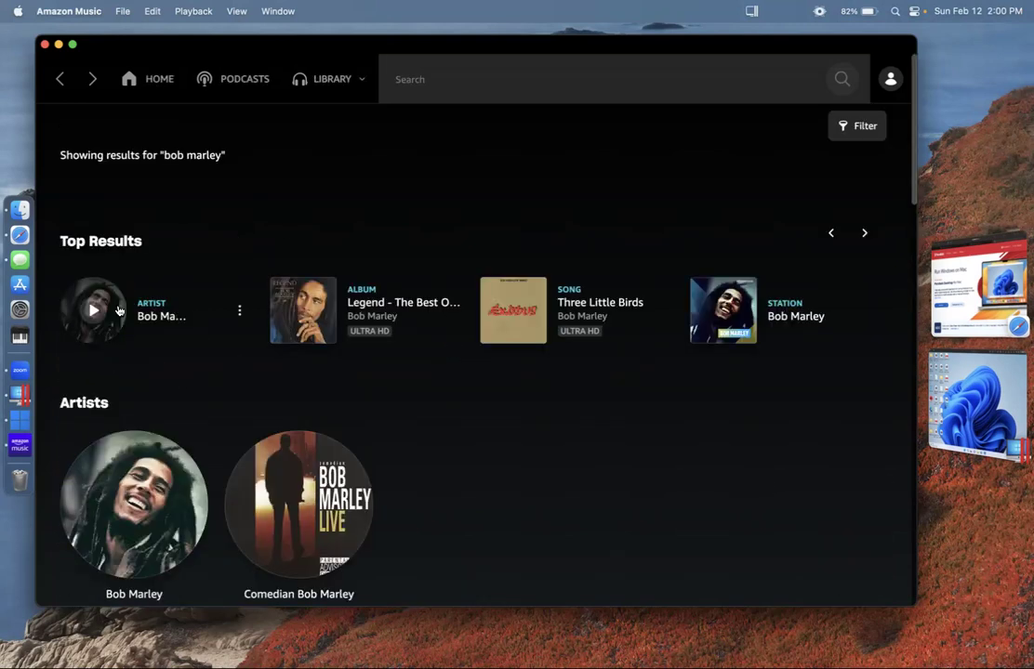
scroll(102, 309, down, 10)
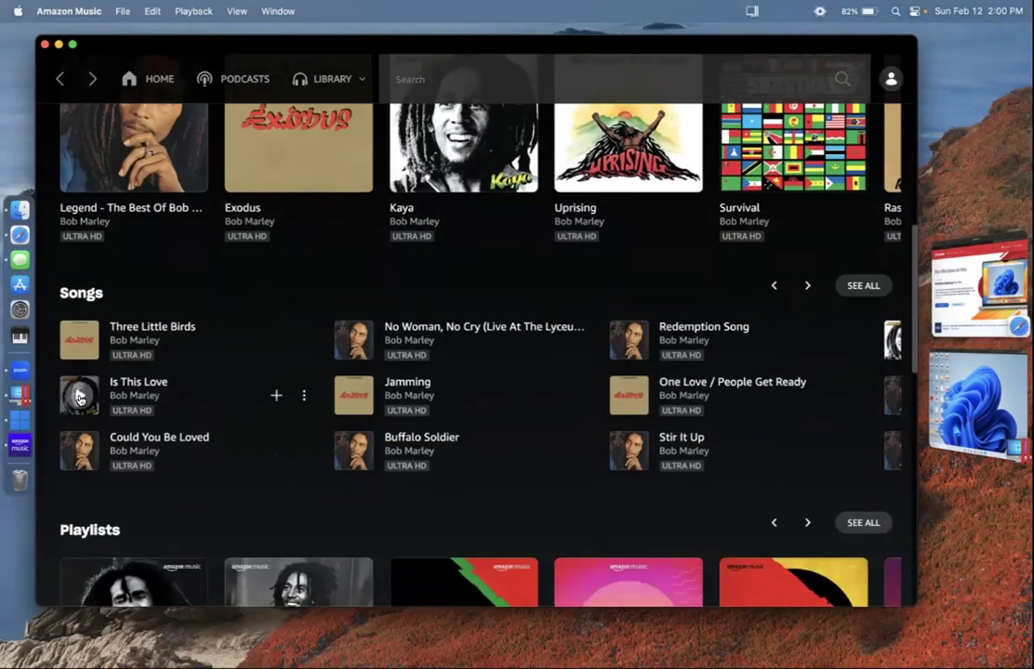
click(79, 398)
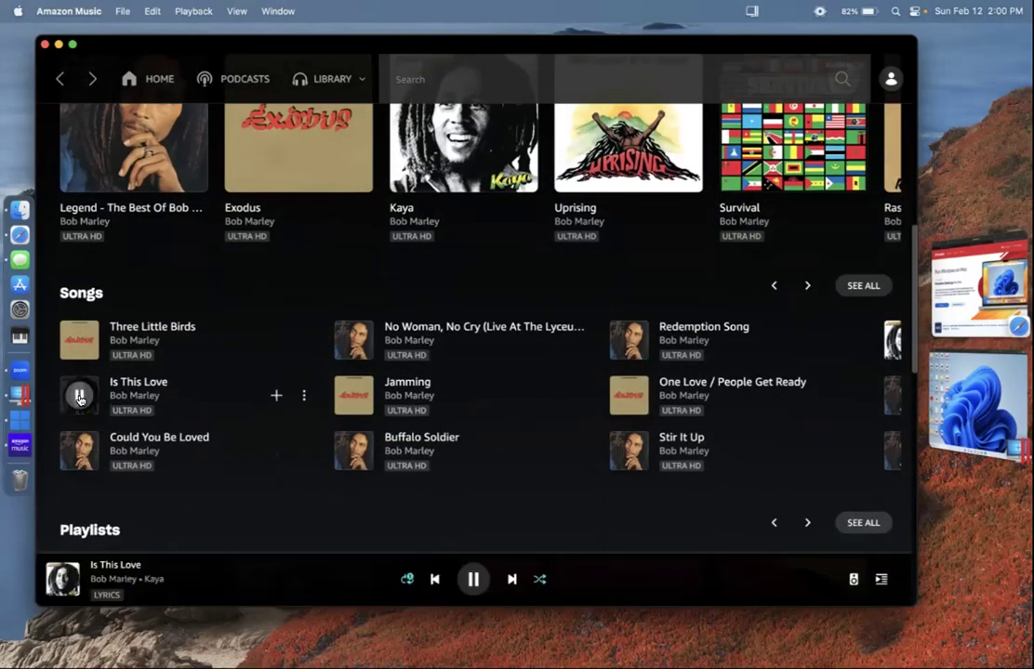
click(471, 580)
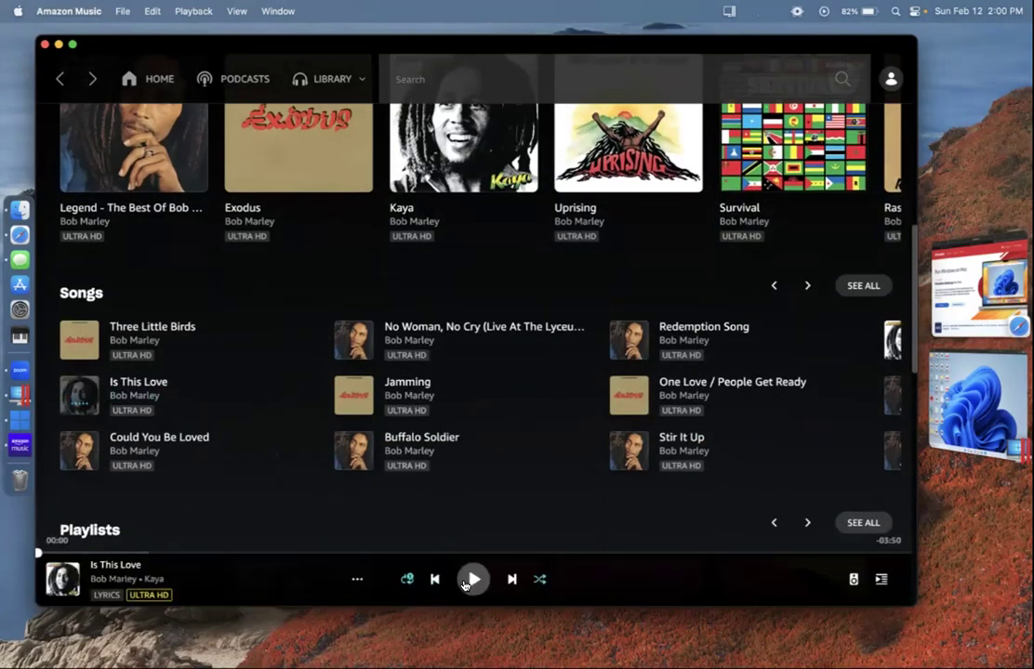
Step: Set Amazon Music's playback device to VB-Cable and resume the song
click(852, 581)
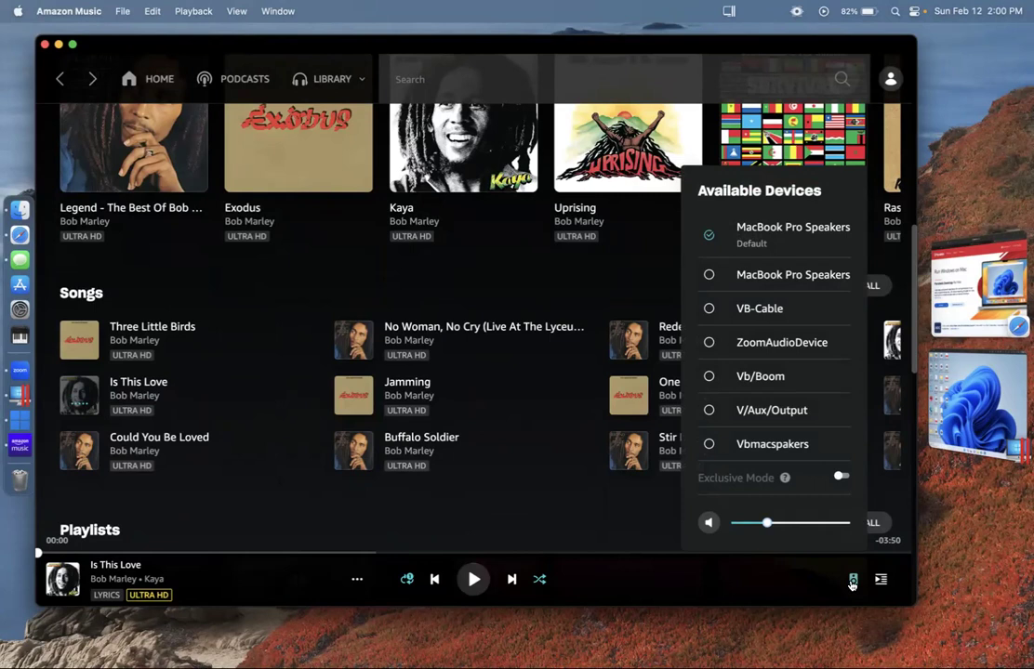
click(740, 319)
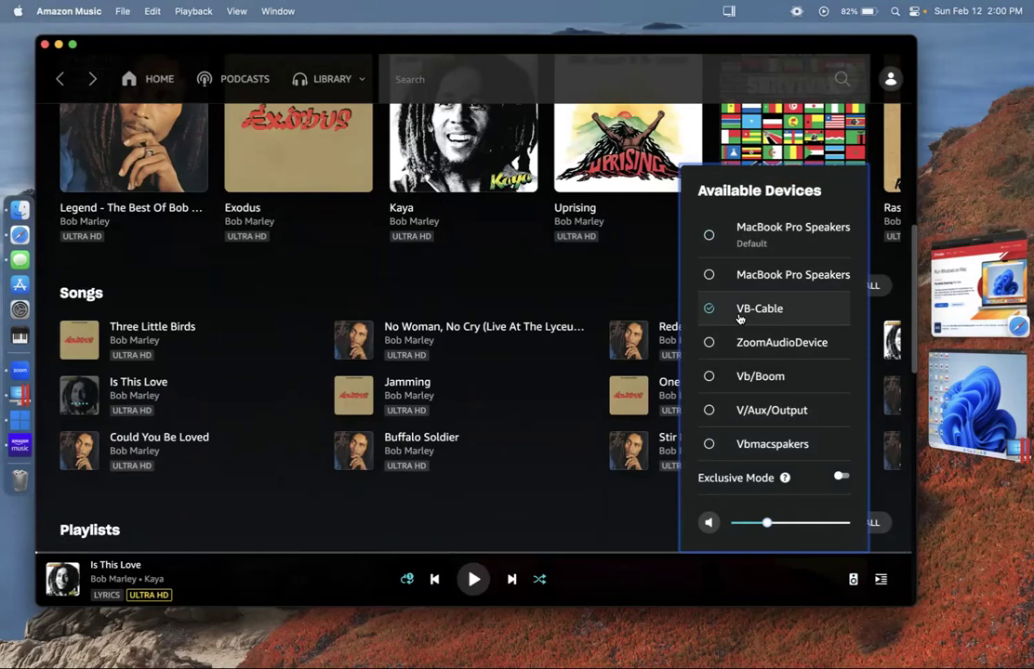
click(637, 586)
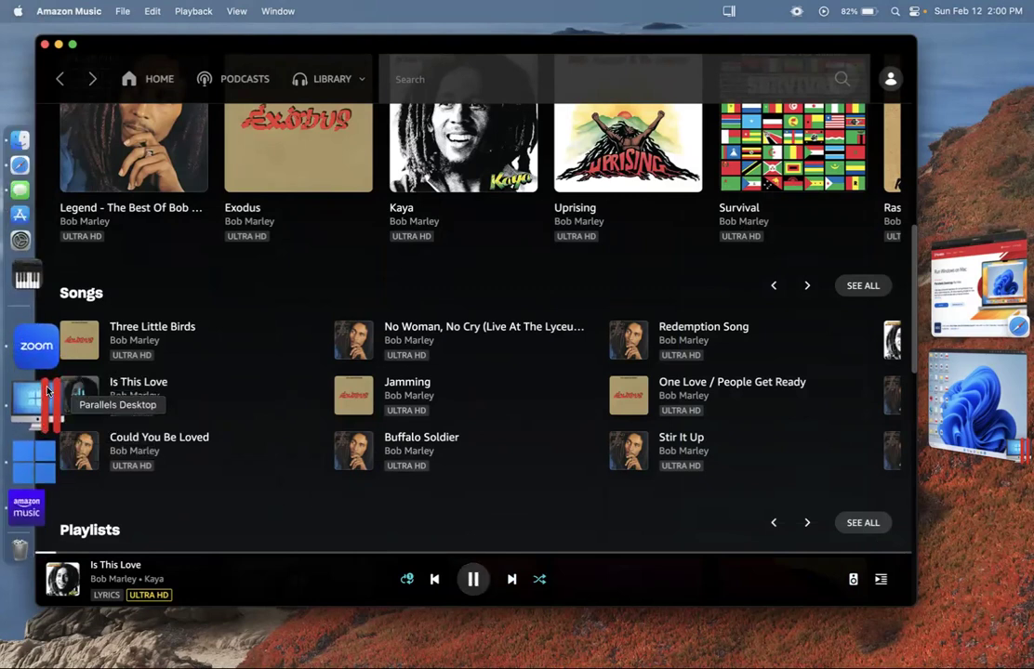
Step: Check the party in the Windows 11 Game Bar while the music plays, pause the song and close the overlay
click(47, 390)
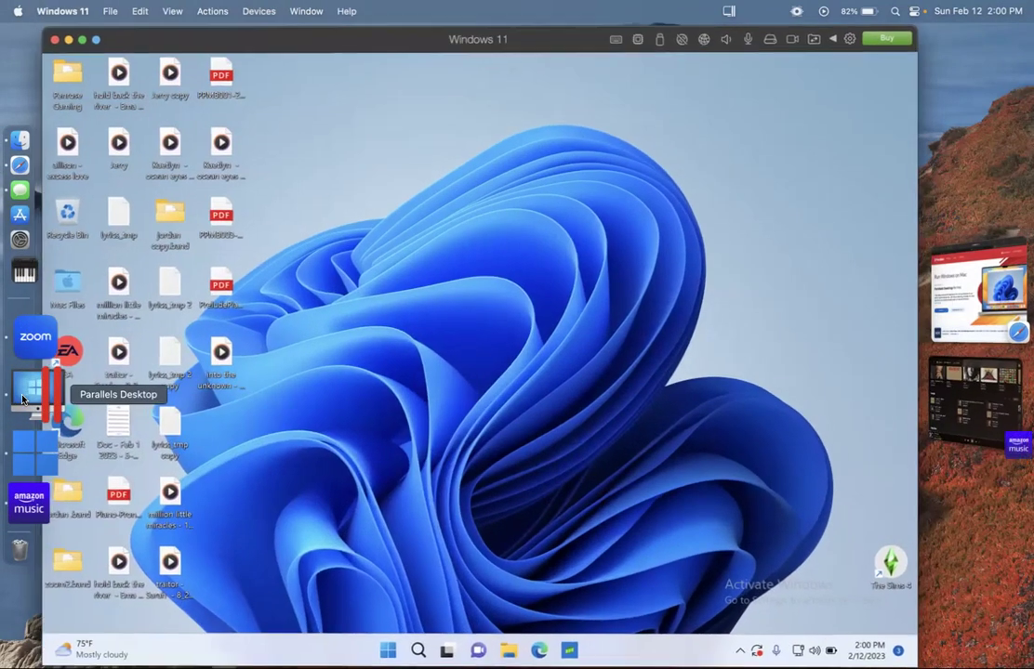
key(super+g)
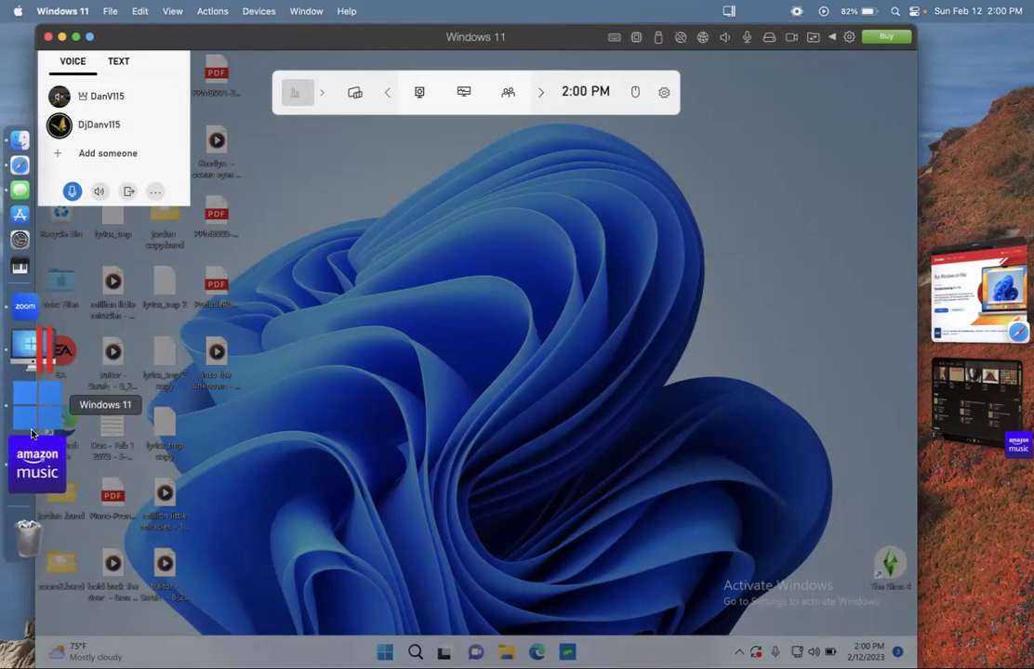
click(40, 440)
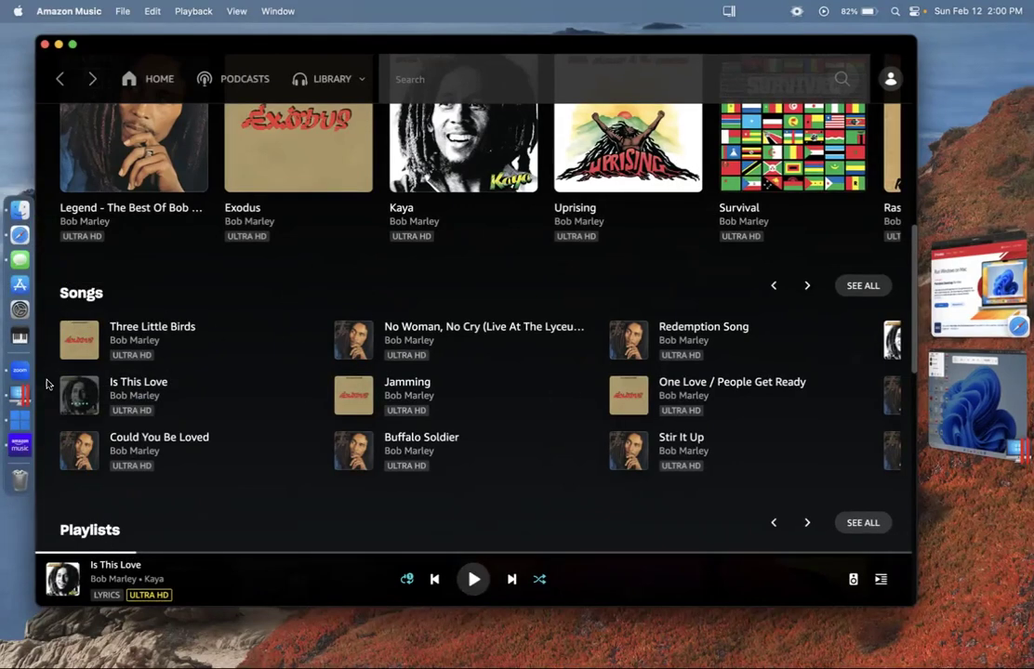
click(21, 423)
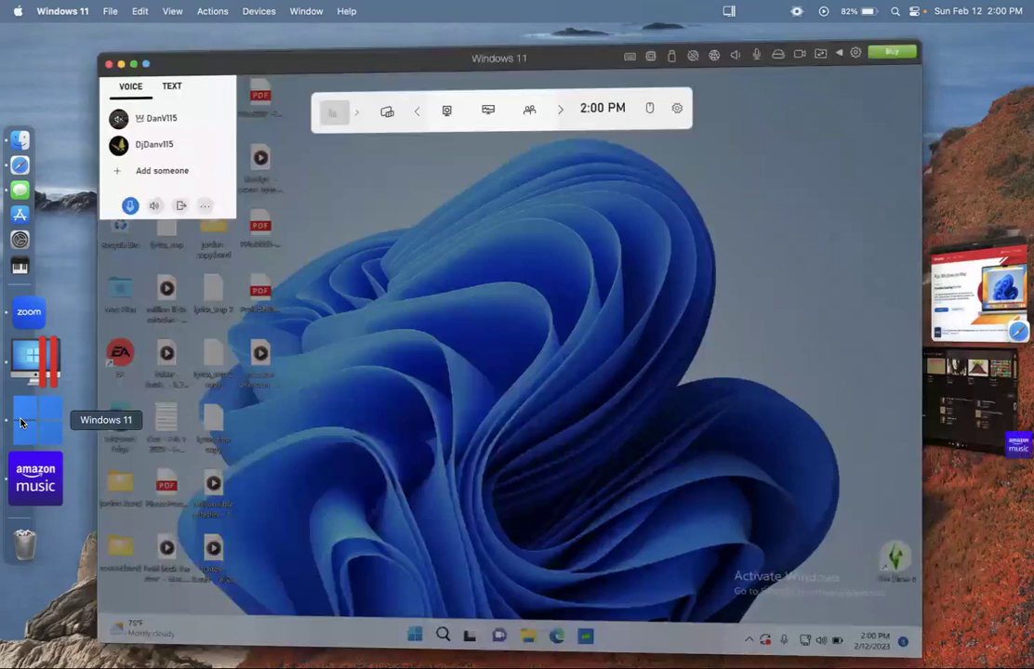
click(317, 430)
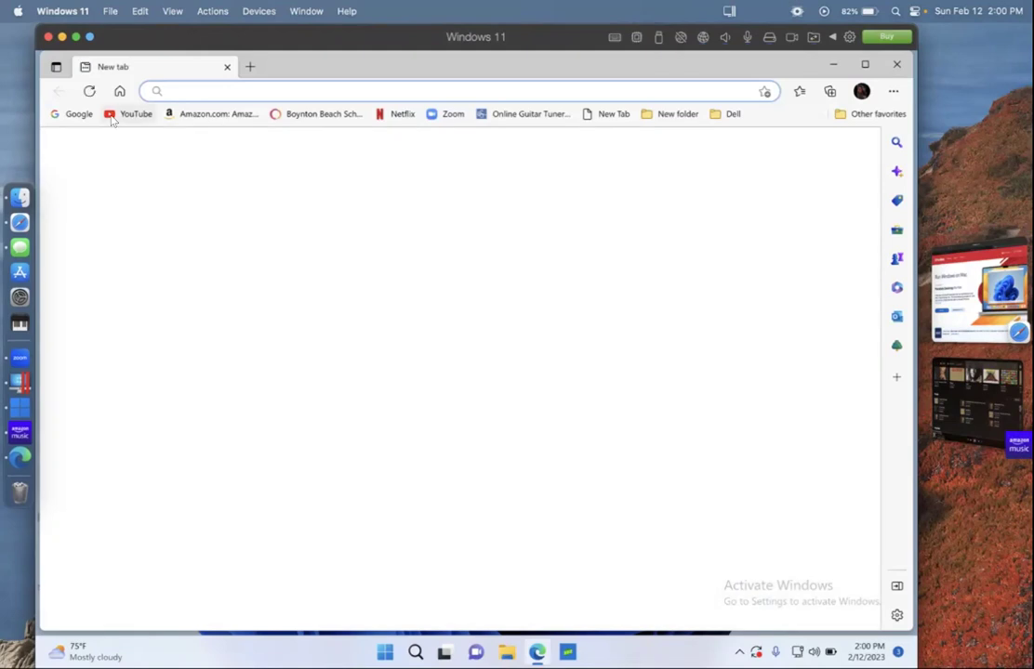
Step: Open YouTube in the Windows 11 browser, start the video "EVERYTHING ENDS! Xbox's BIG next move" and skip its ad
click(130, 114)
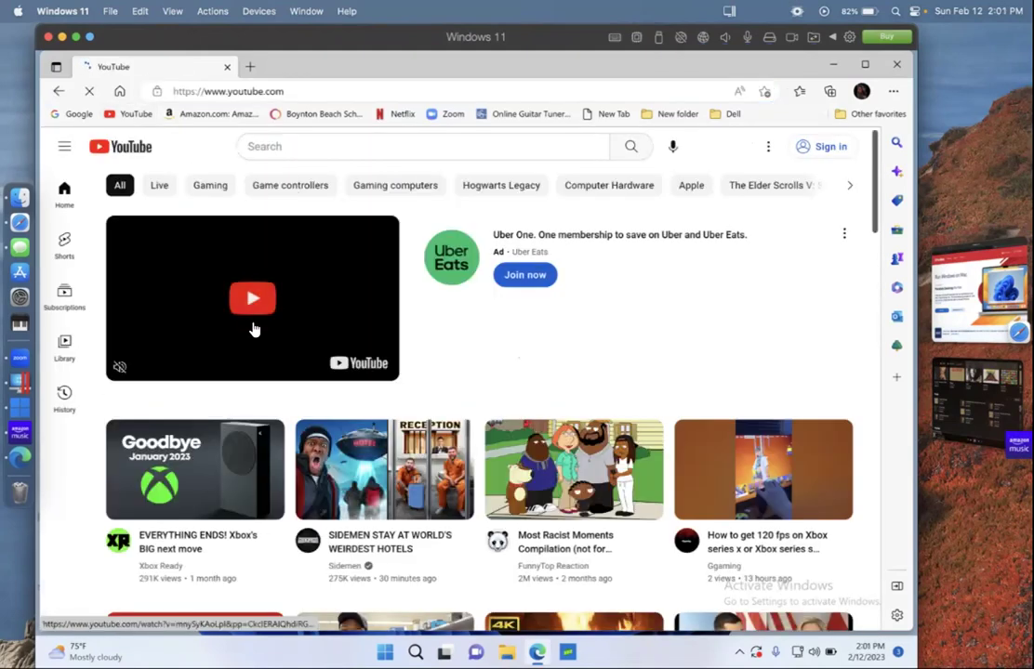
scroll(460, 399, down, 3)
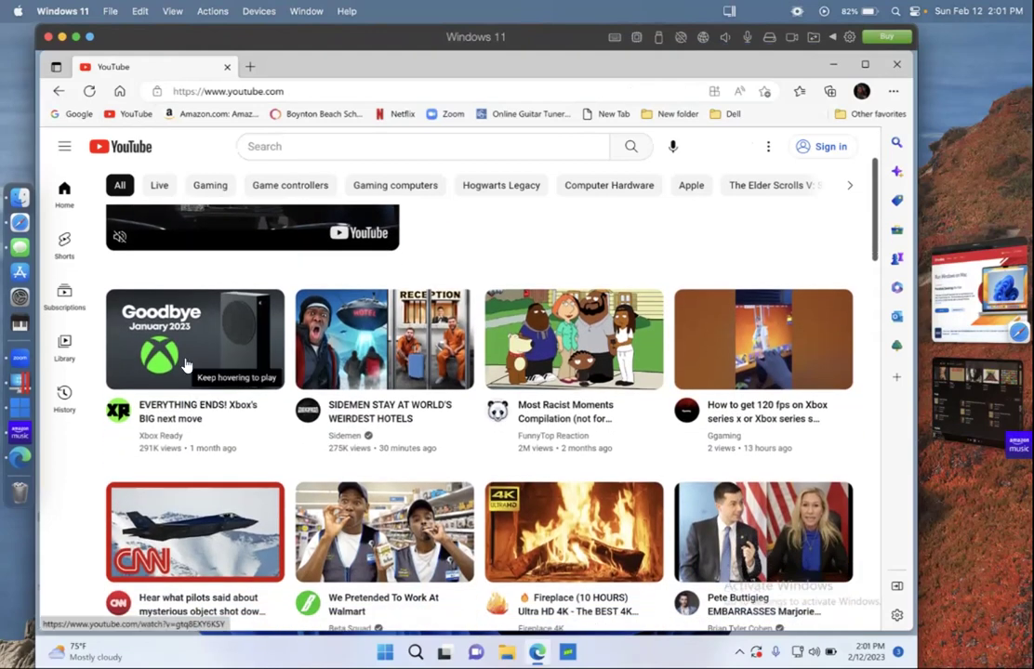
click(186, 365)
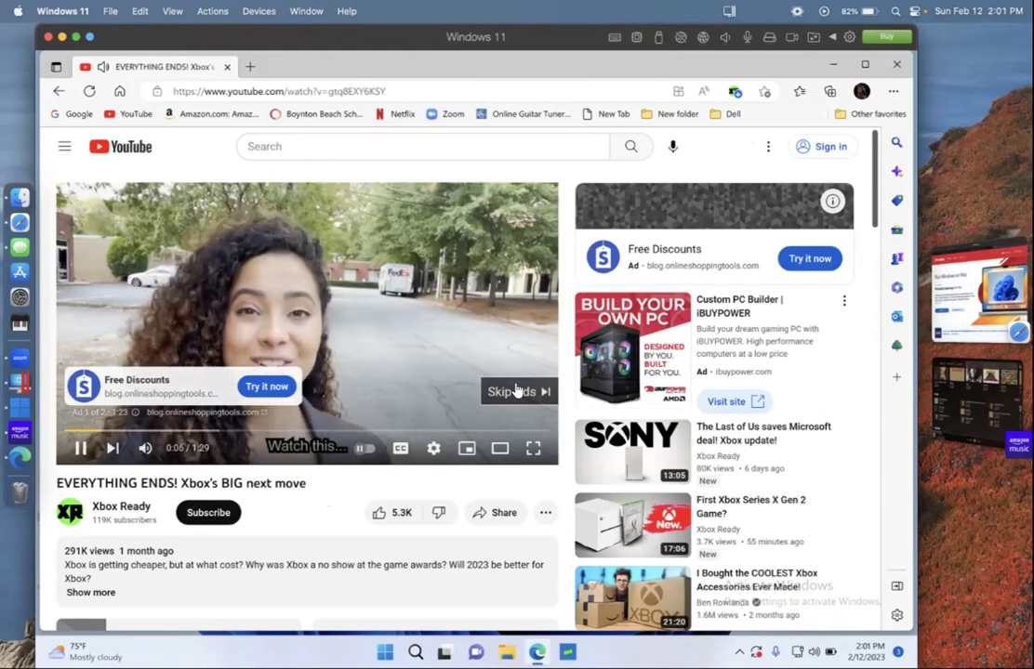
click(518, 391)
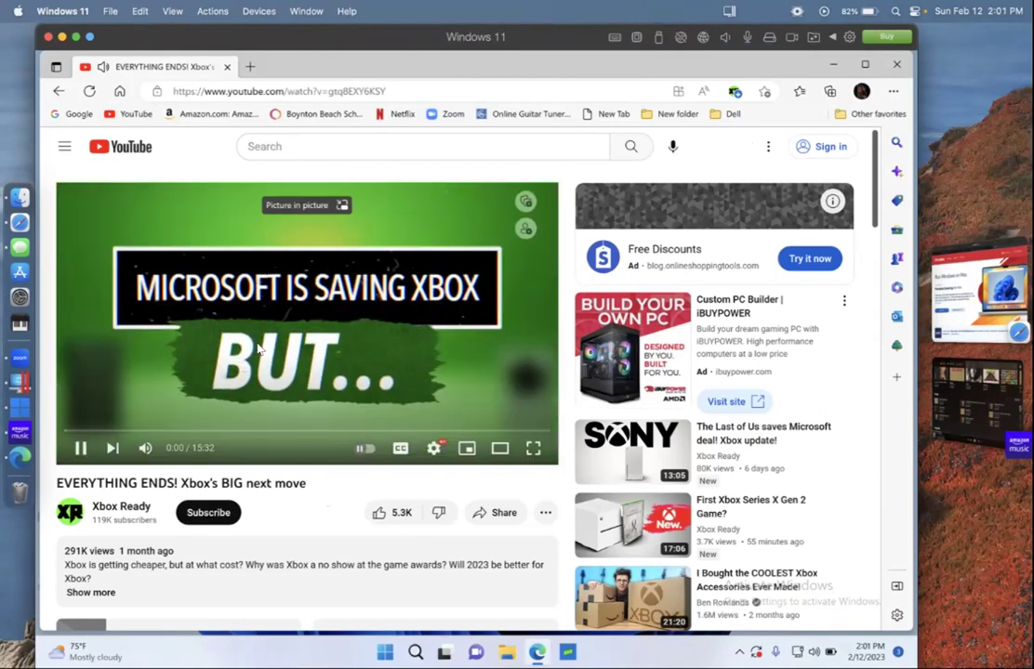
Step: Lower the Xbox video's volume, view its quality options without changing them, and pause playback
click(260, 349)
click(80, 448)
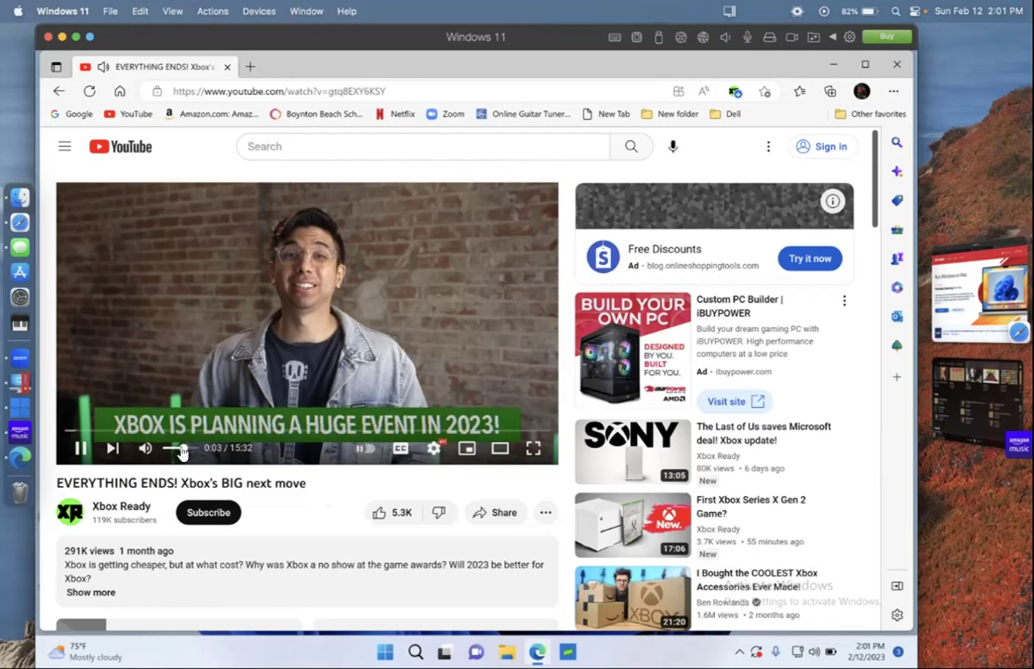
drag(181, 451, 177, 452)
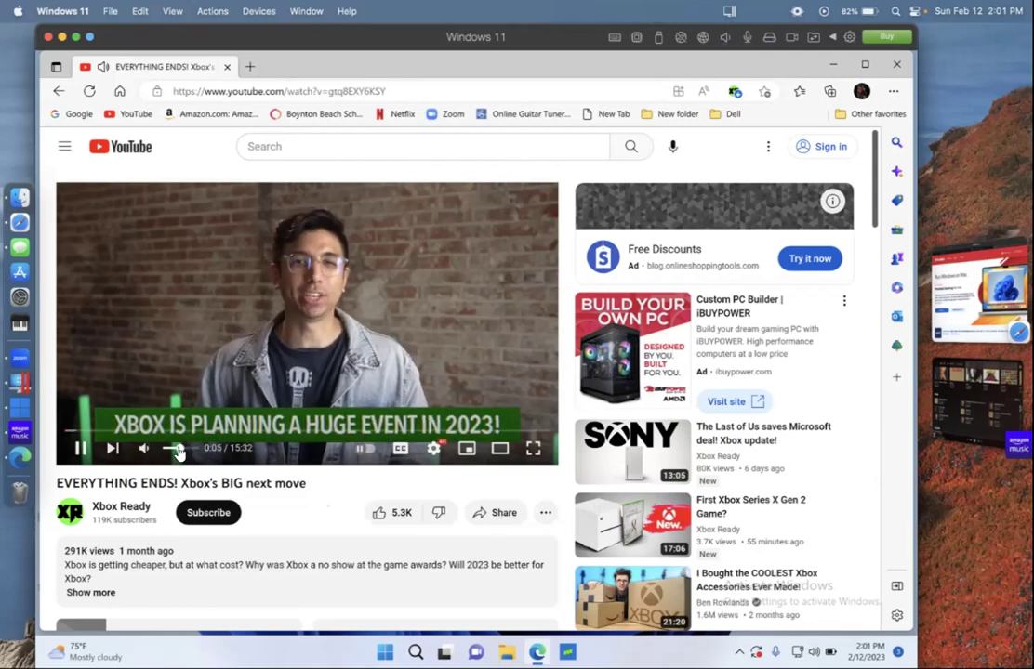
click(433, 448)
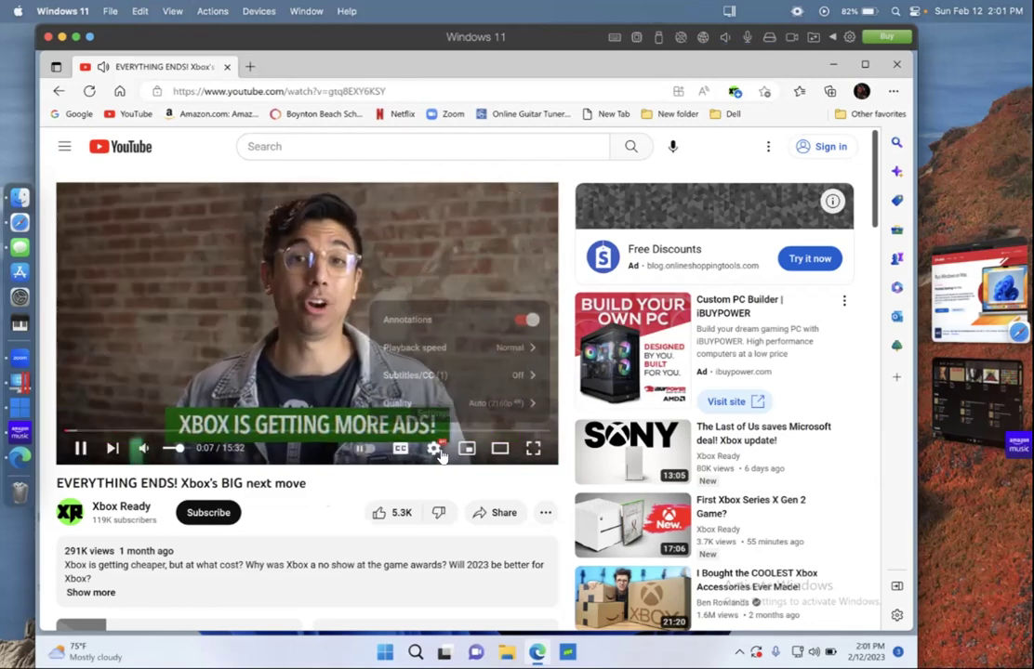
click(473, 404)
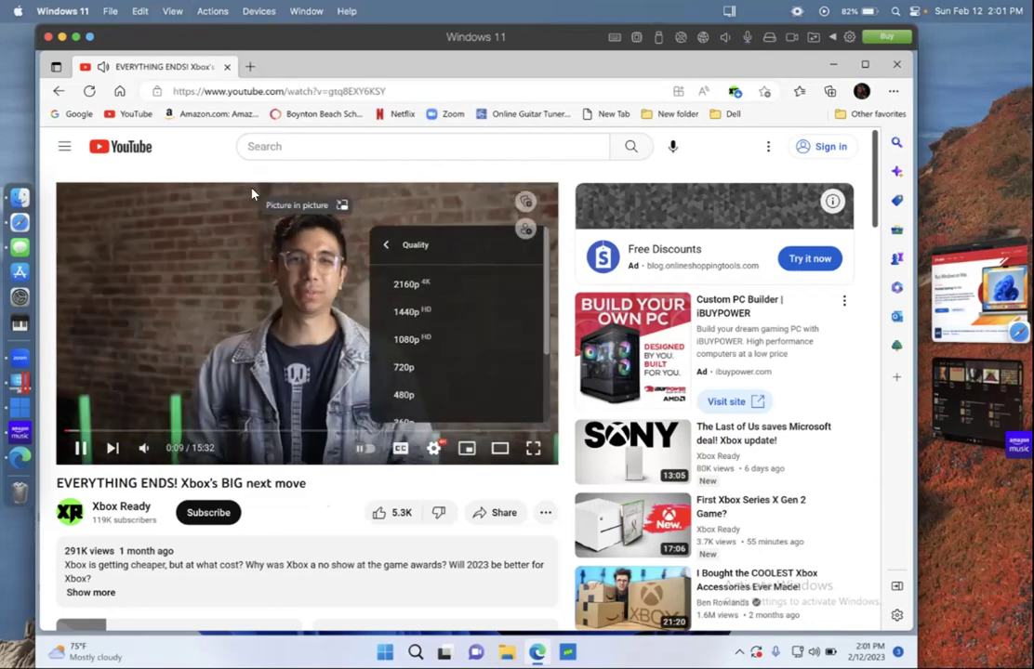
click(222, 238)
click(246, 297)
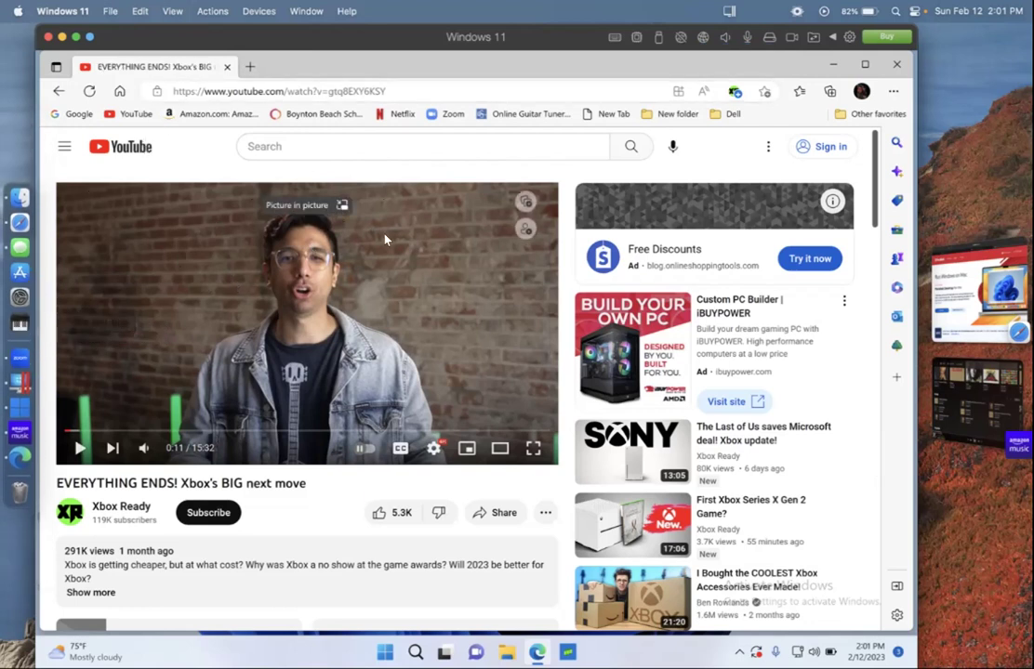
Step: Switch to YouTube in Safari, open the "Predictions of Nostradamus" video, dismiss the YouTube TV offer and unmute the sound
click(35, 218)
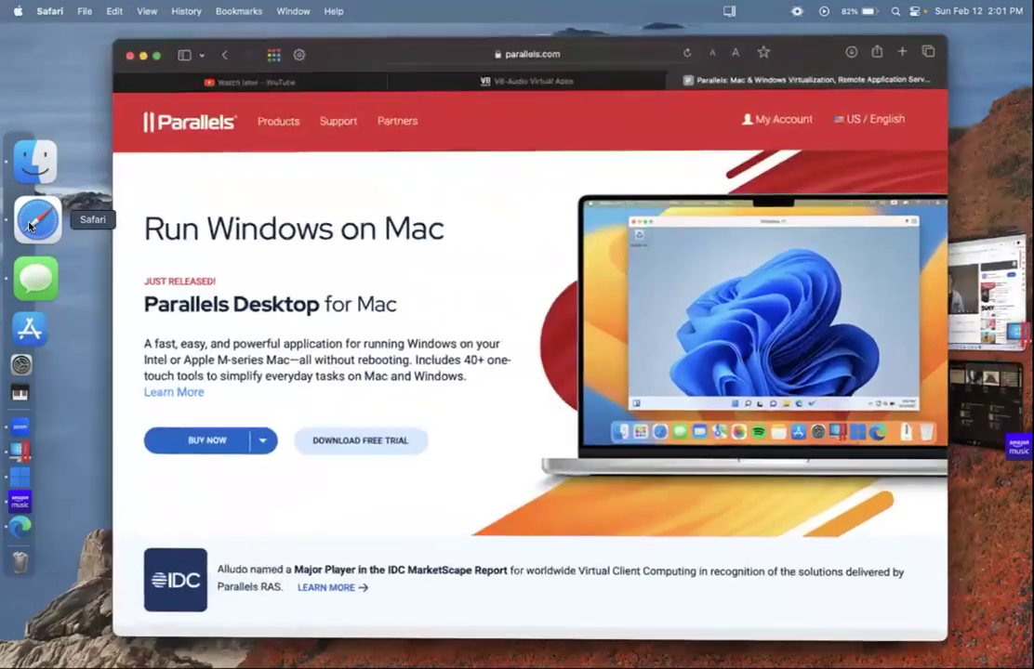
click(237, 76)
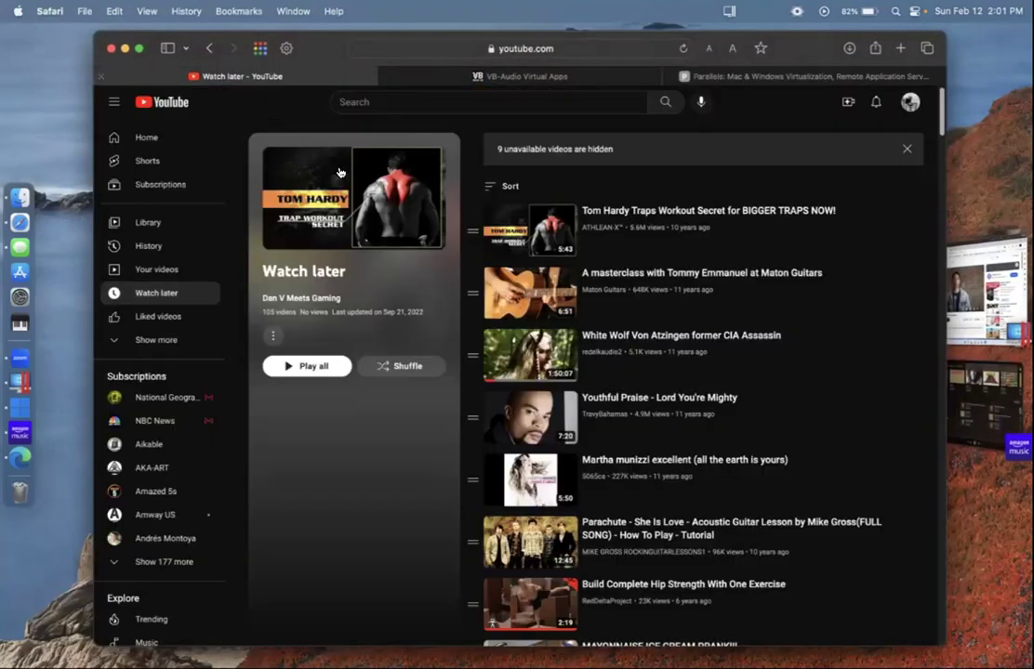
click(185, 103)
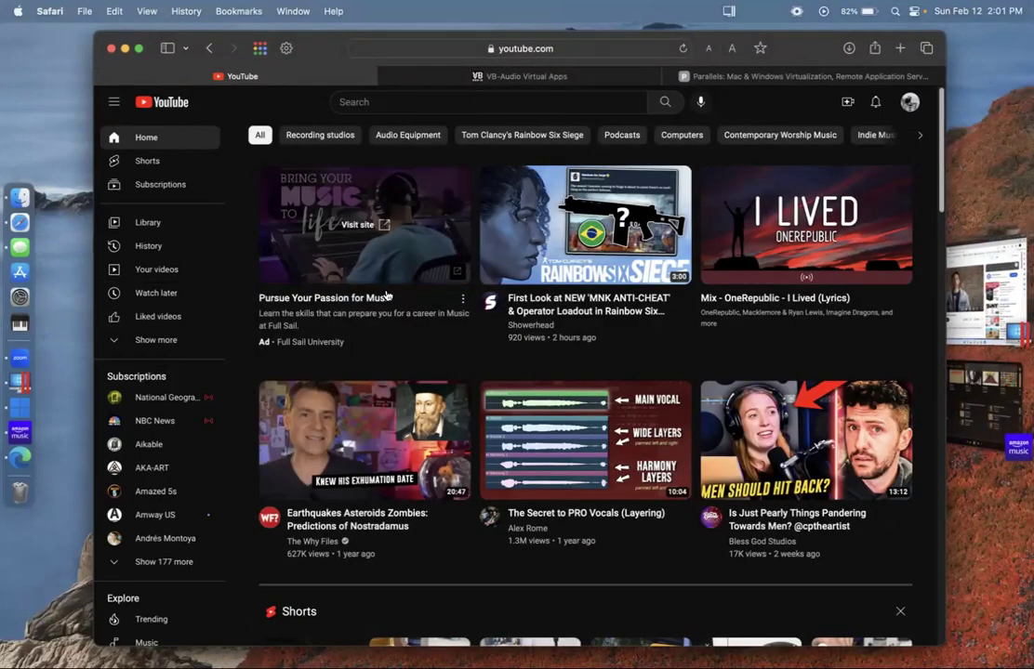
click(390, 421)
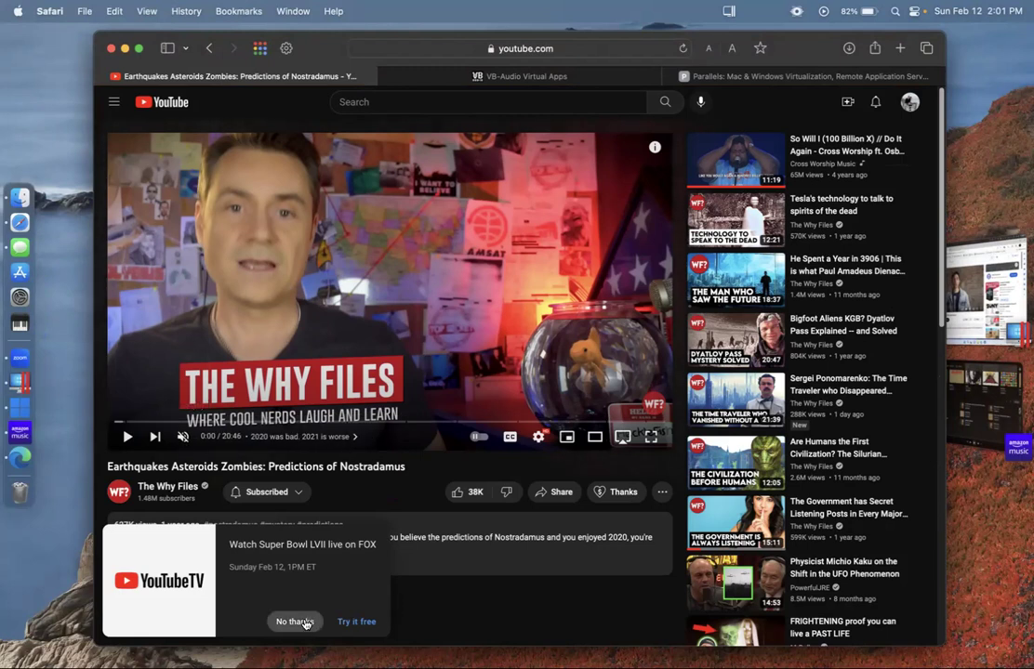
click(301, 620)
click(183, 437)
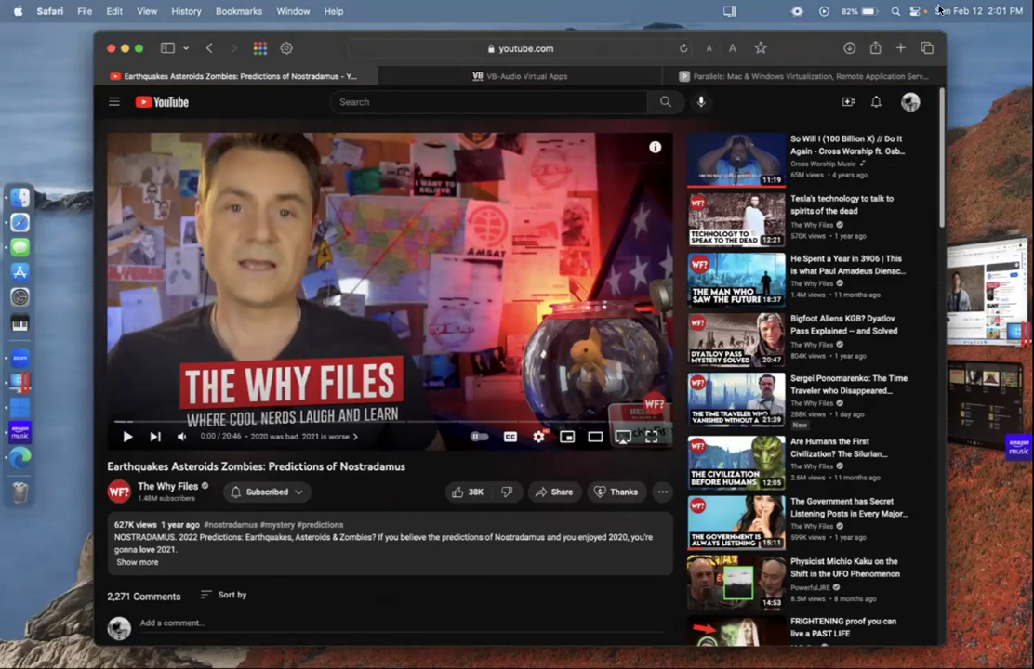
Step: Set the Mac's sound input to VB-Cable, and play the Nostradamus video in Safari briefly to test the sound
click(5, 300)
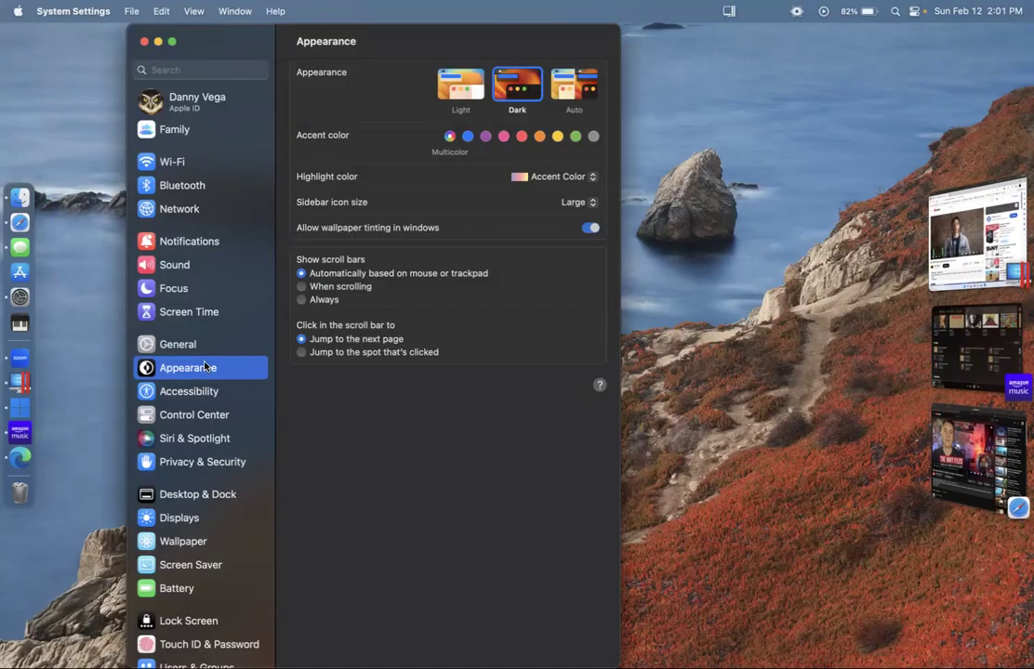
click(169, 267)
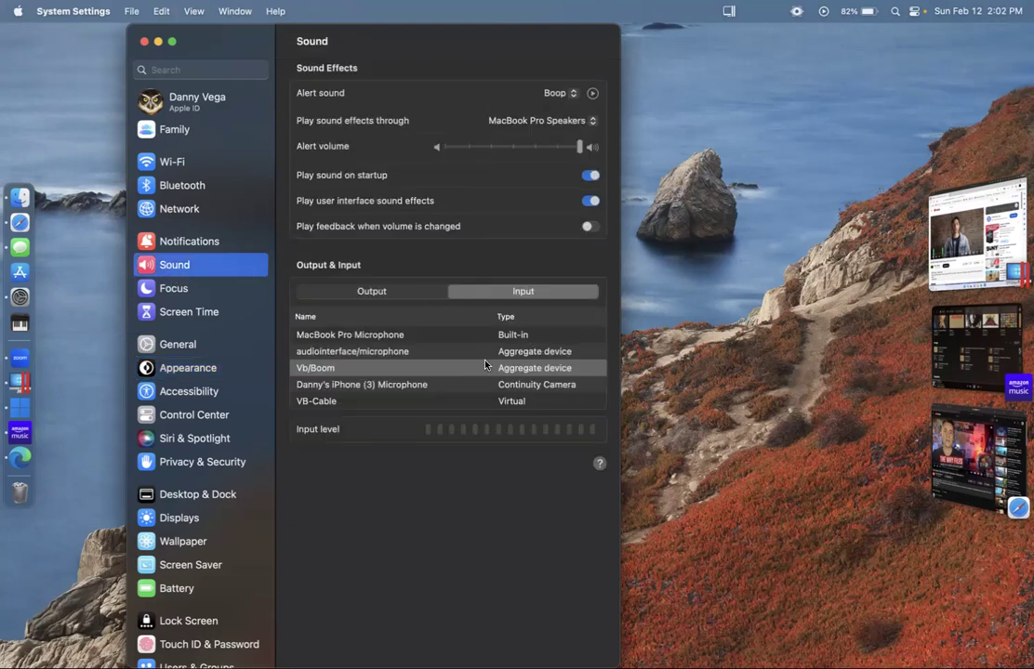
click(329, 403)
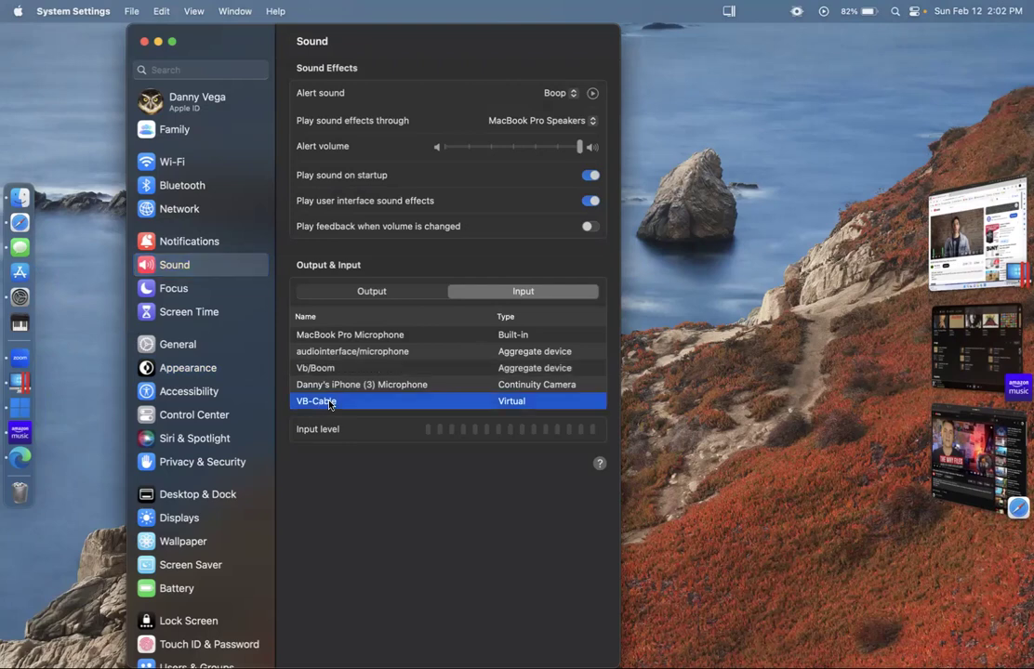
click(990, 478)
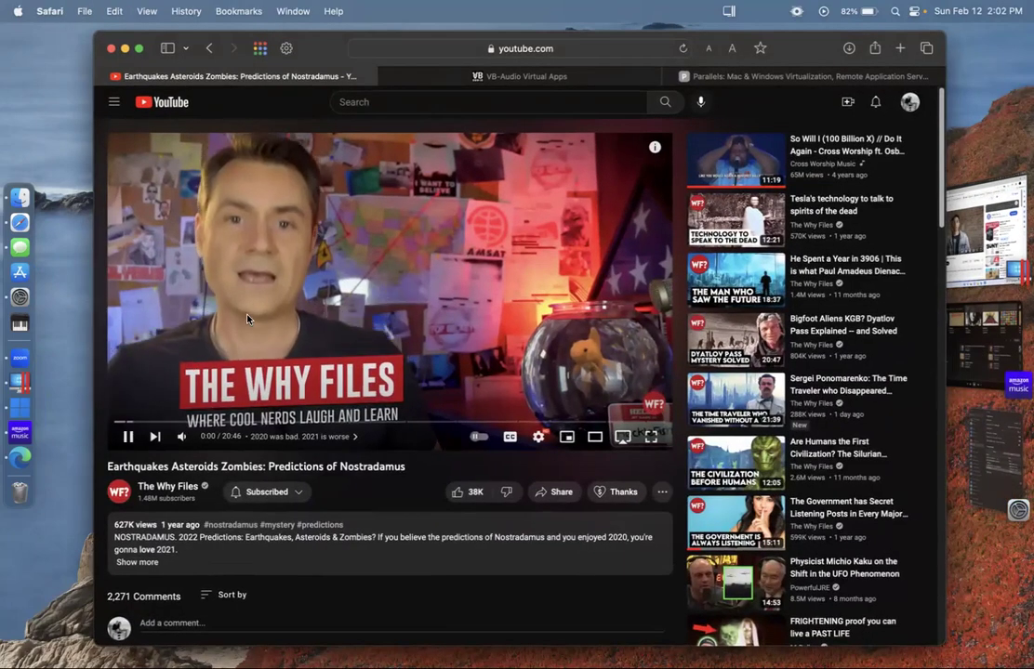
click(247, 319)
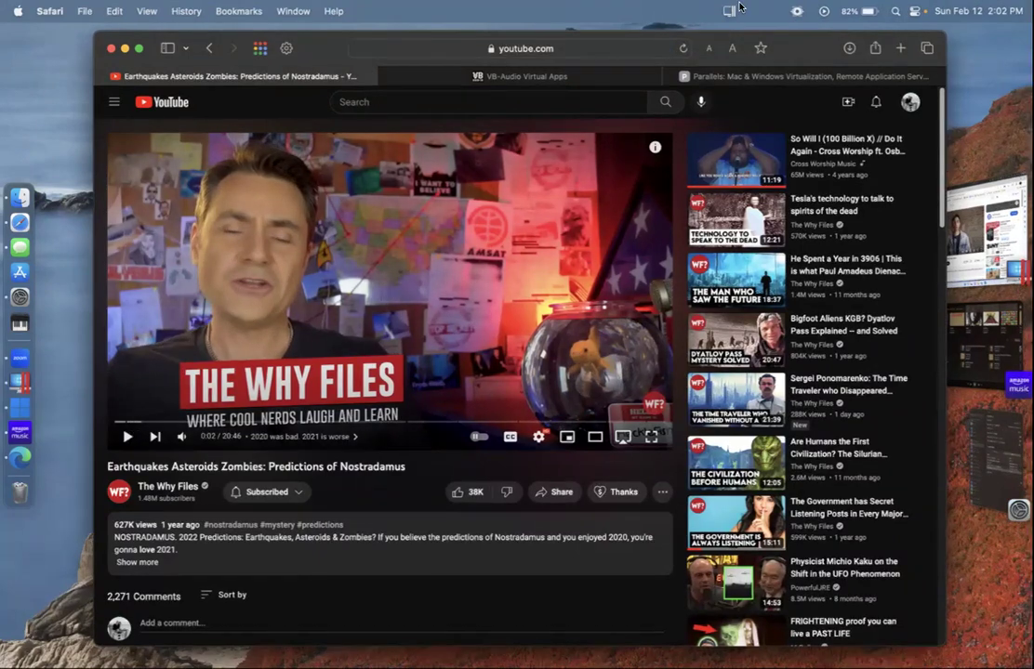
Step: Set the Mac's sound output to VB-Cable in System Settings
click(20, 298)
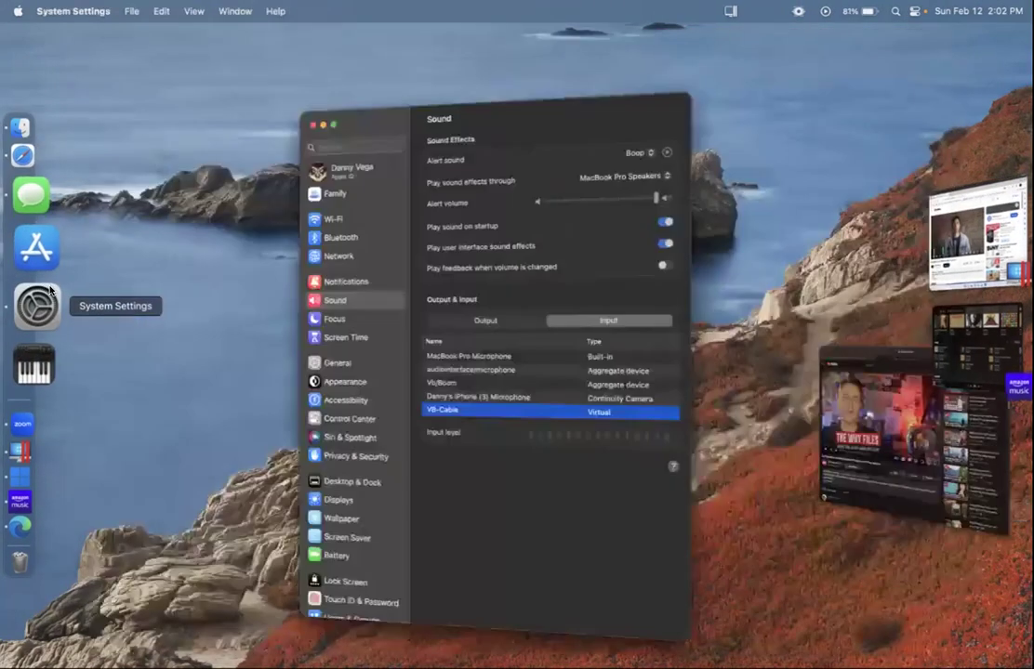
click(391, 292)
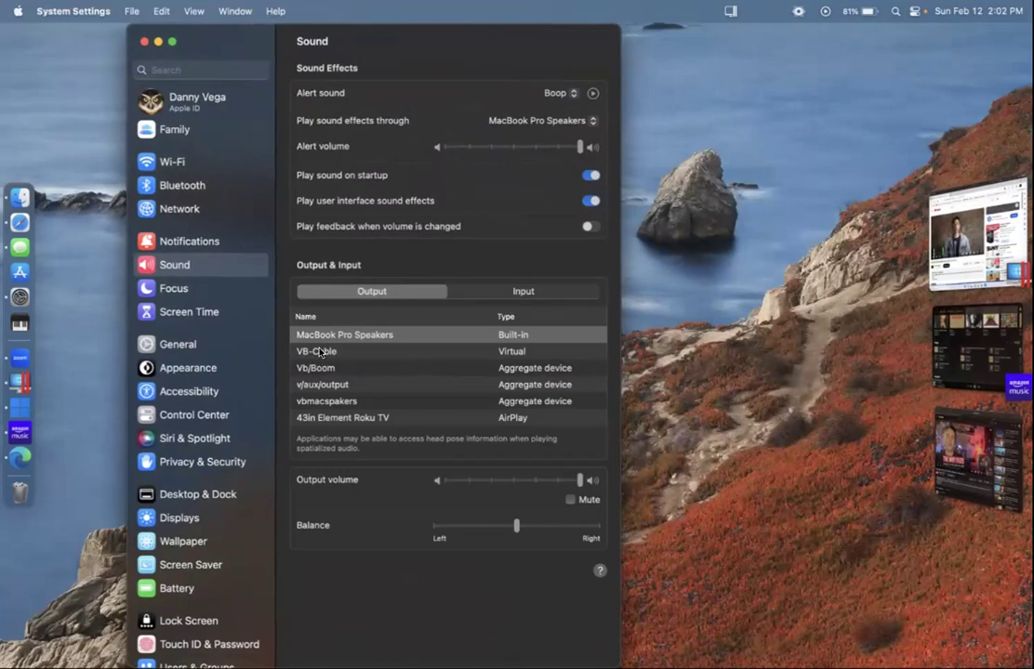
click(320, 352)
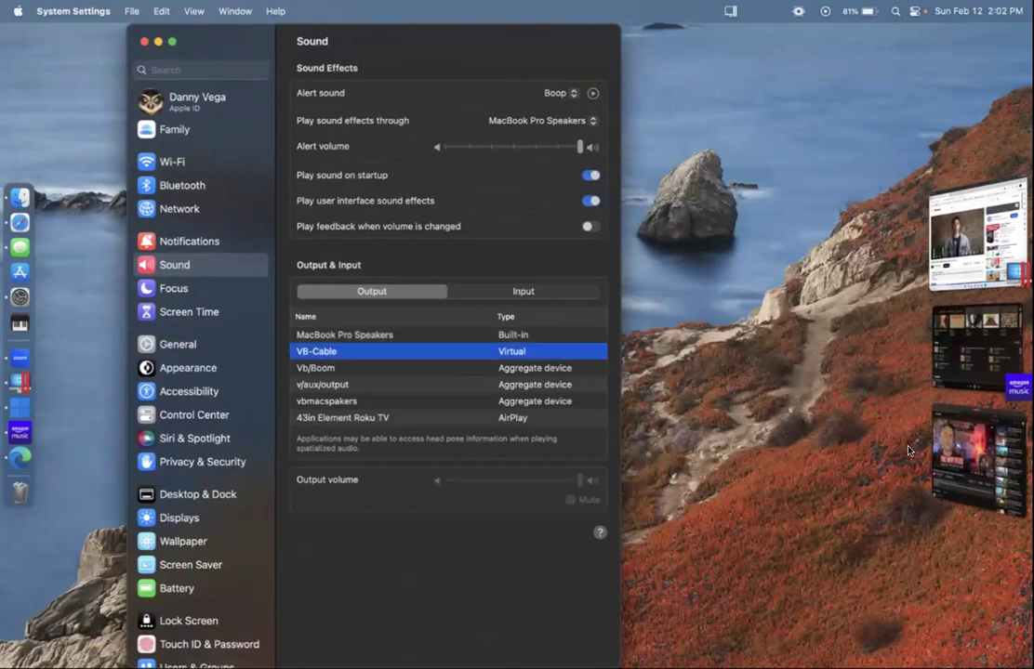
Step: Switch to Safari and resume the Nostradamus video to send its audio through the VB-Cable output
key(super+Tab)
click(280, 290)
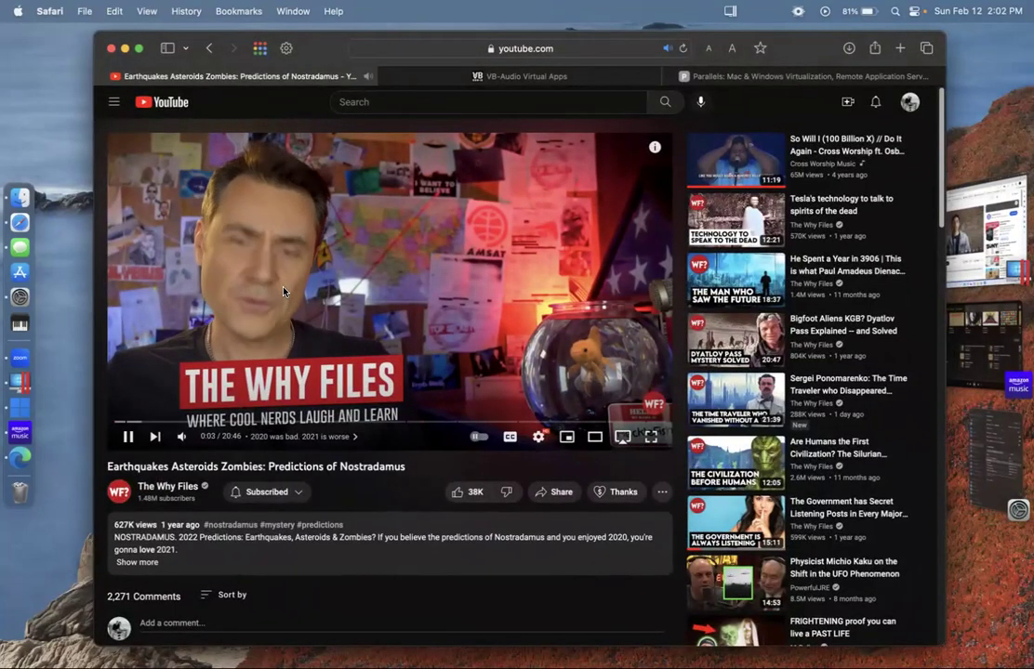
mouse_move(258, 359)
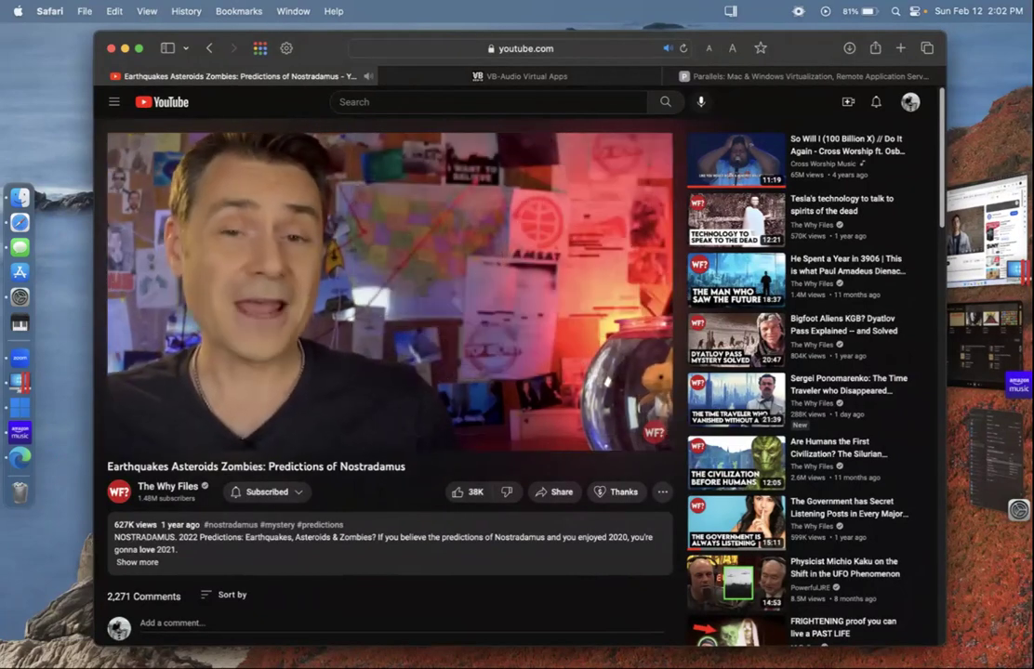
mouse_move(314, 286)
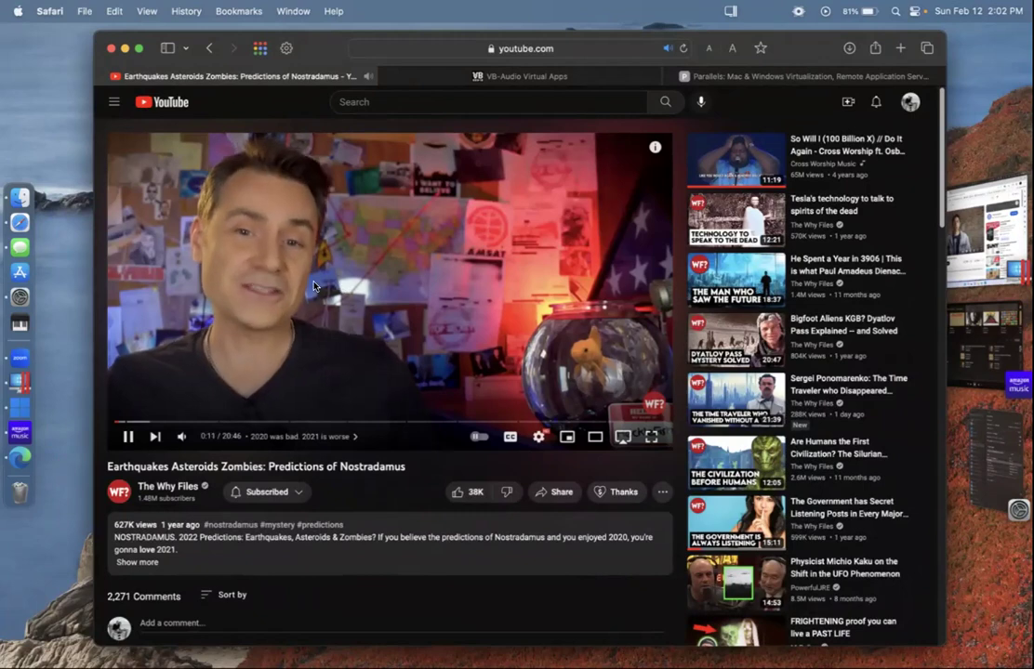
Step: Switch to Windows 11, bring up the Xbox Game Bar with the party's voice chat, and minimize the virtual machine window
click(34, 389)
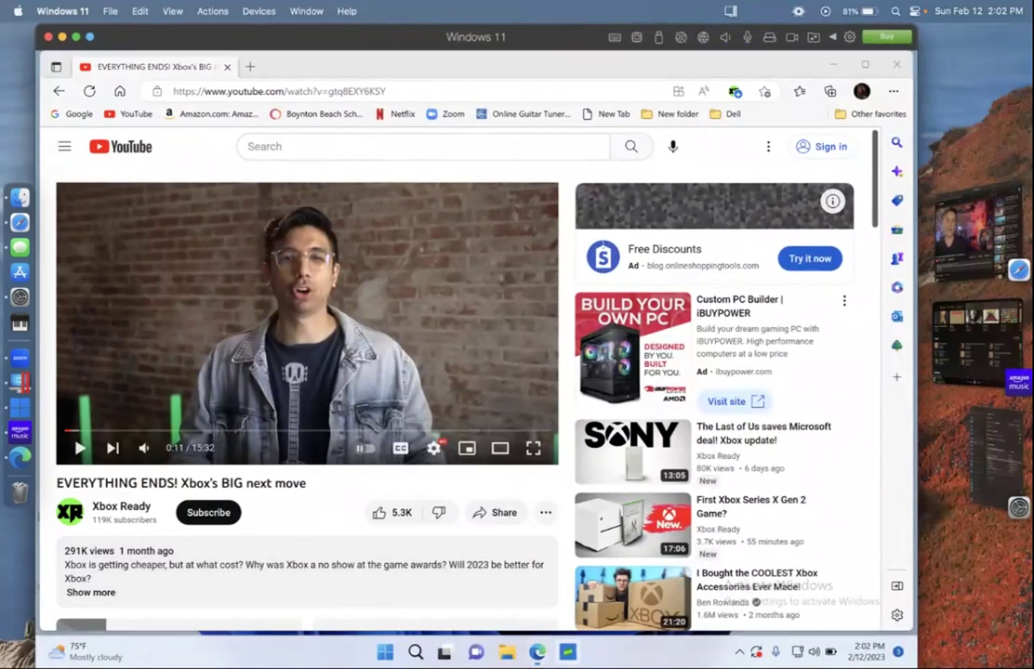
key(super+g)
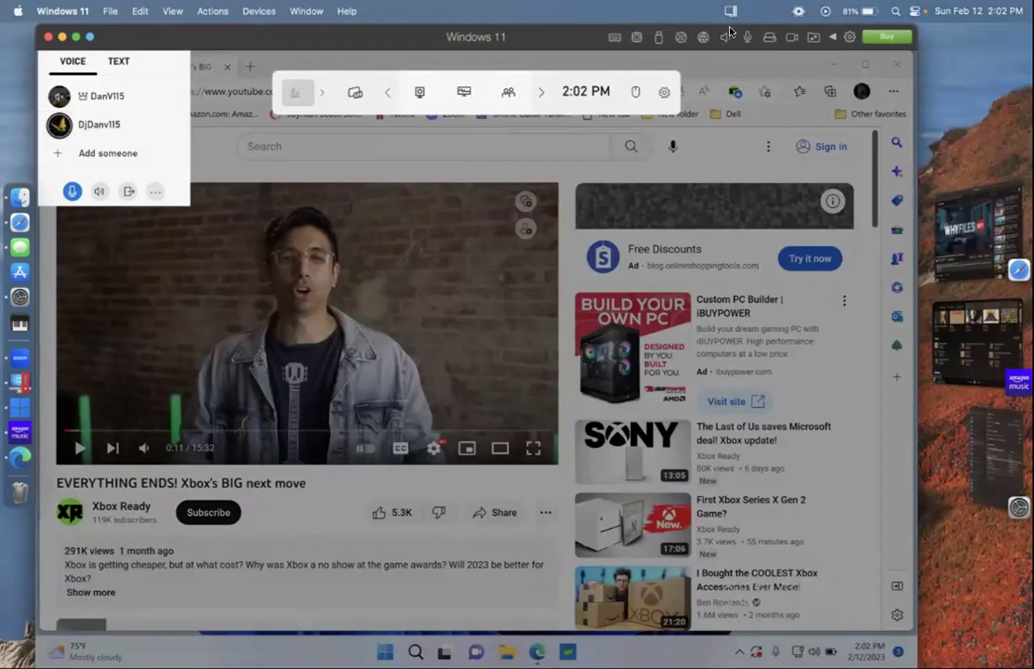
click(61, 38)
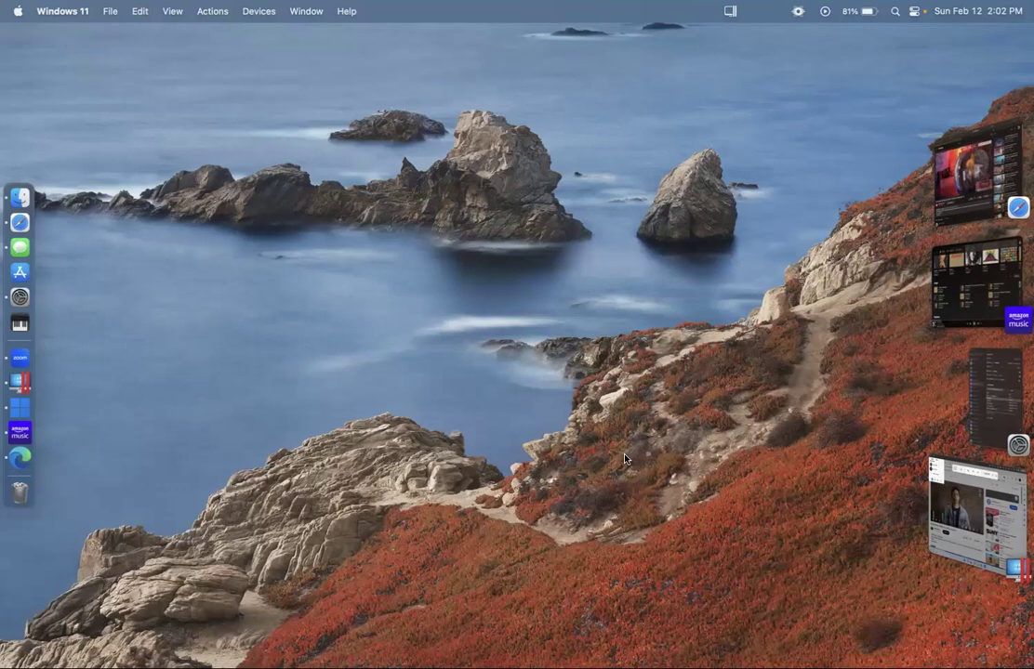
click(765, 14)
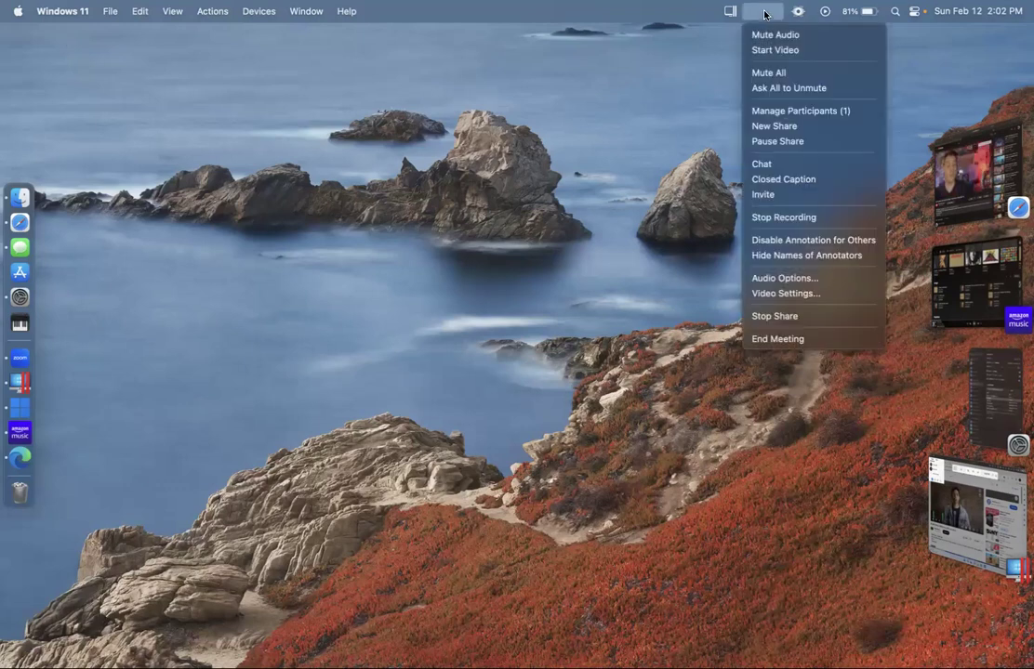